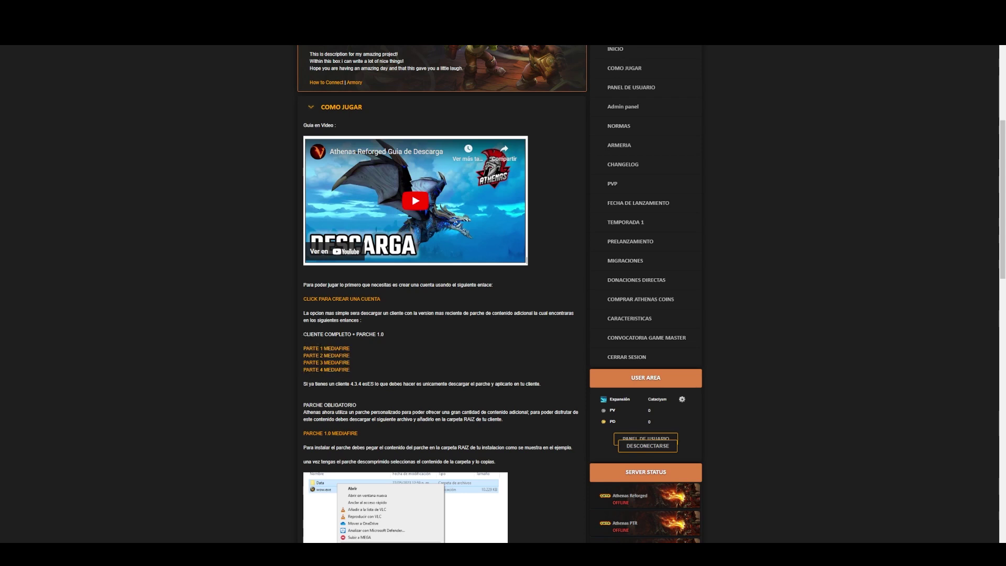
Examine the CLIENTE COMPLETO + PARCHE 1.0 download section in the how-to-play guide
{"action": "left_click_drag", "start_coordinate": [304, 334], "coordinate": [388, 339]}
{"action": "left_click", "coordinate": [361, 348]}
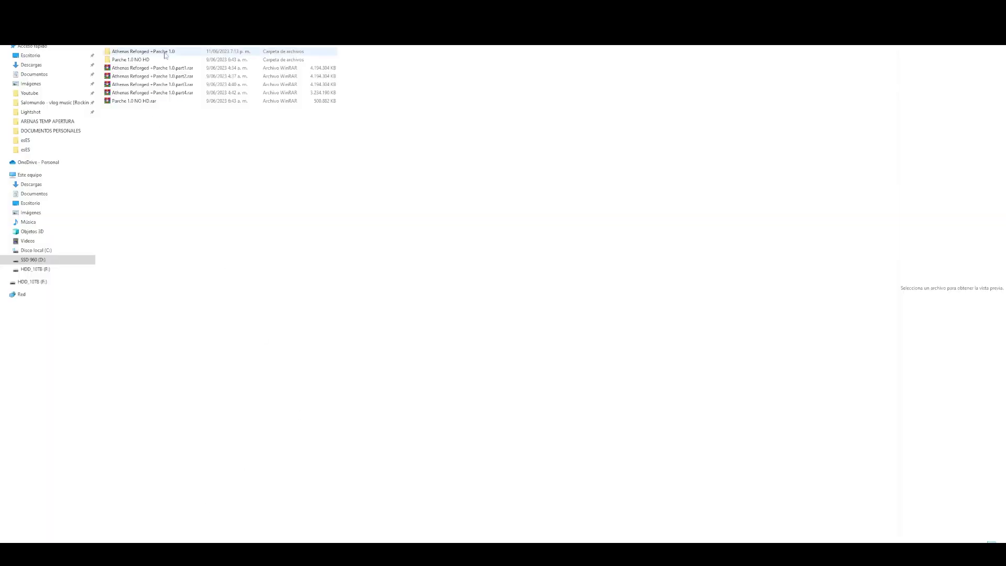
Review the extraction options for the downloaded Athenas Reforged +Parche 1.0 archive parts without extracting them
{"action": "left_click", "coordinate": [165, 68]}
{"action": "left_click", "coordinate": [162, 85]}
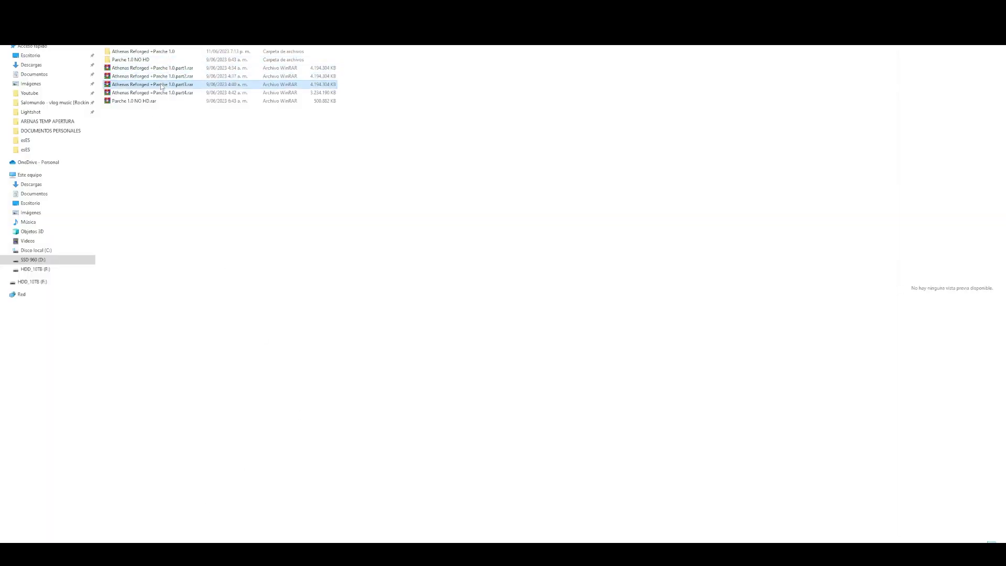
{"action": "right_click", "coordinate": [153, 79]}
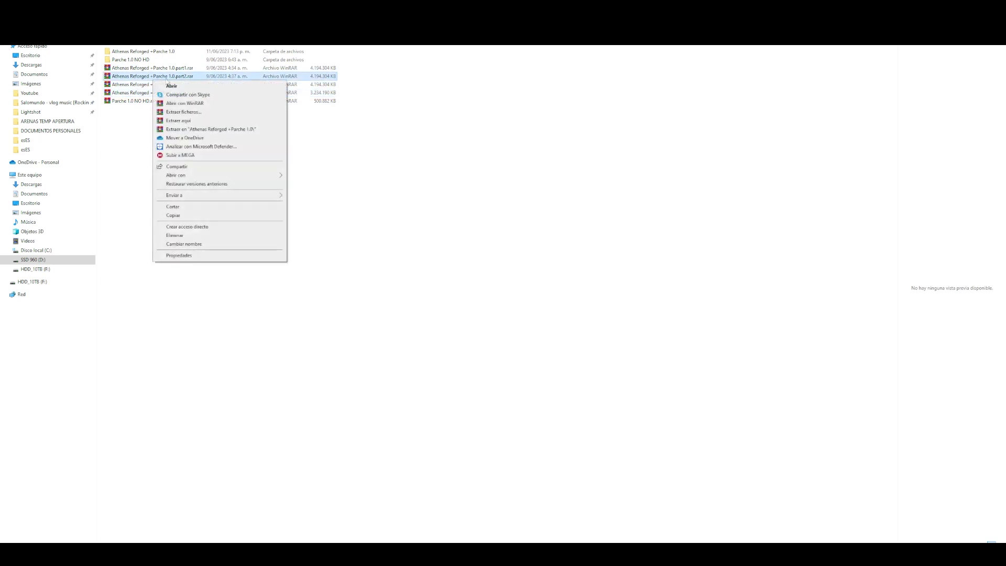
{"action": "left_click", "coordinate": [408, 115]}
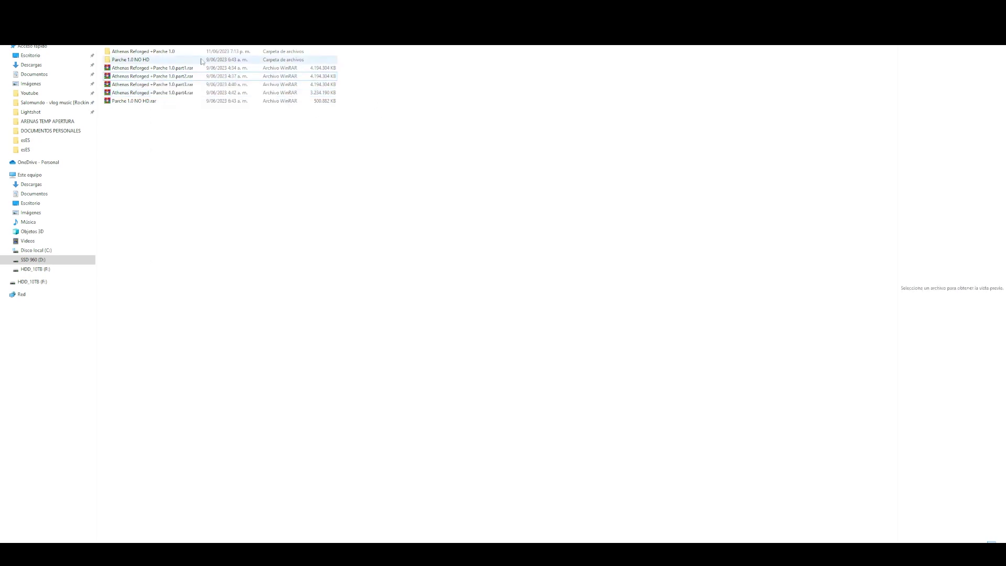
{"action": "right_click", "coordinate": [153, 77]}
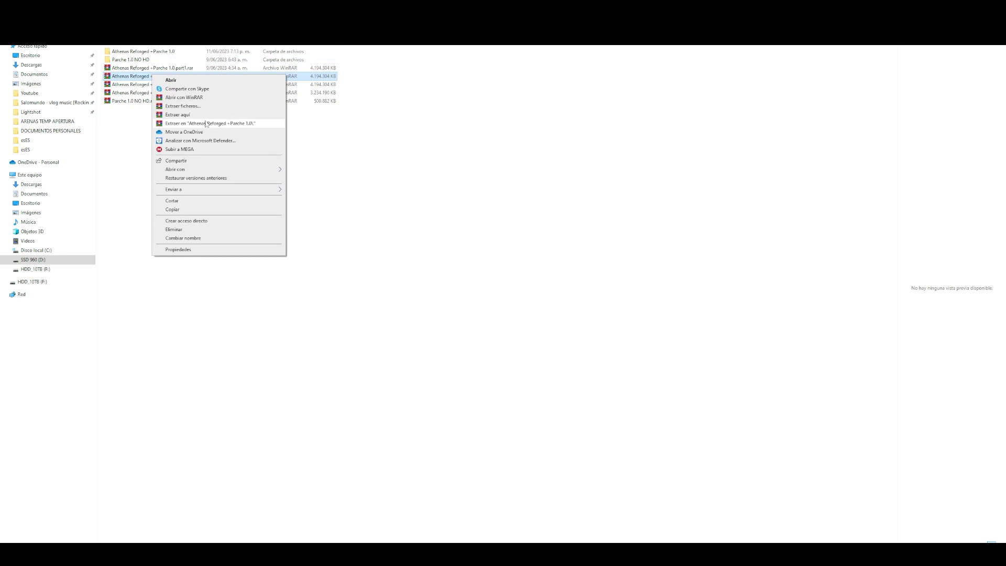
{"action": "left_click", "coordinate": [334, 134]}
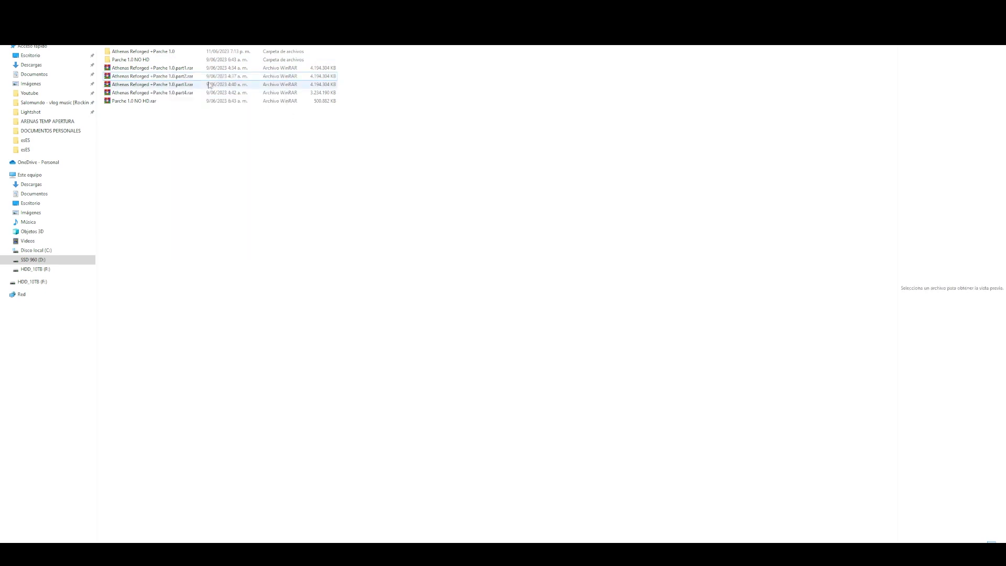
Look inside the extracted Athenas Reforged +Parche 1.0 folder, locate wow.exe, and return to the parent folder
{"action": "double_click", "coordinate": [130, 52]}
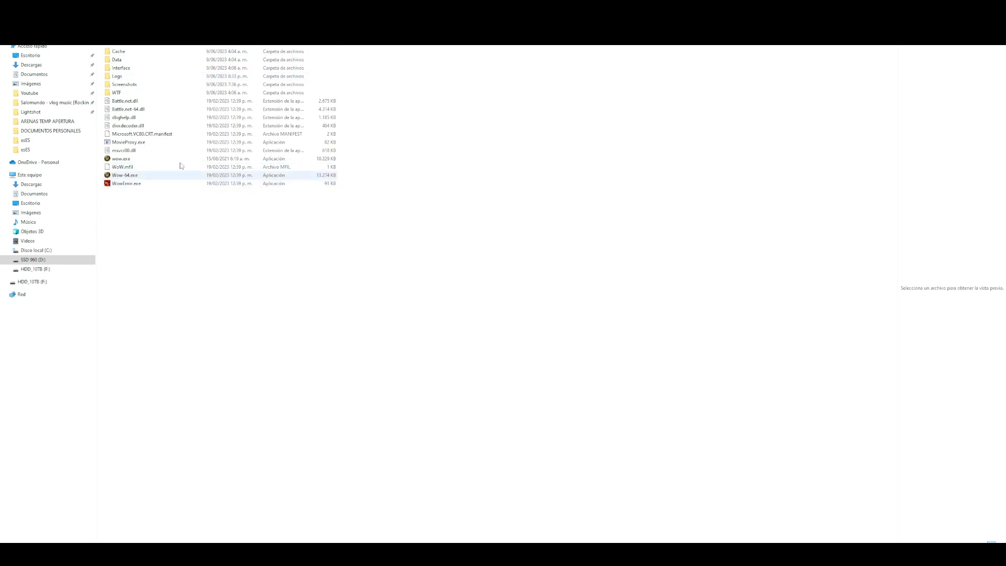
{"action": "left_click", "coordinate": [128, 159]}
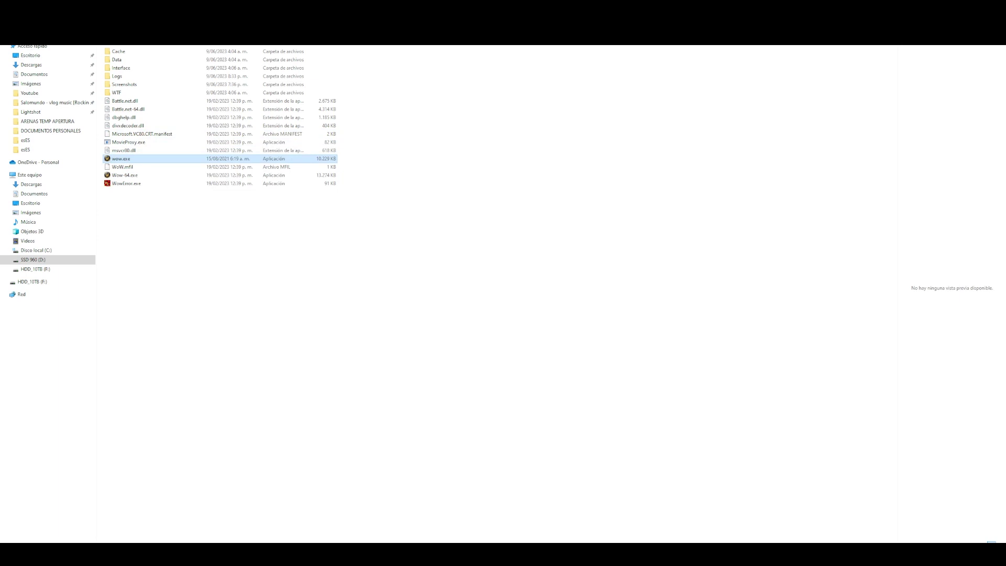
{"action": "key", "text": "alt+Left"}
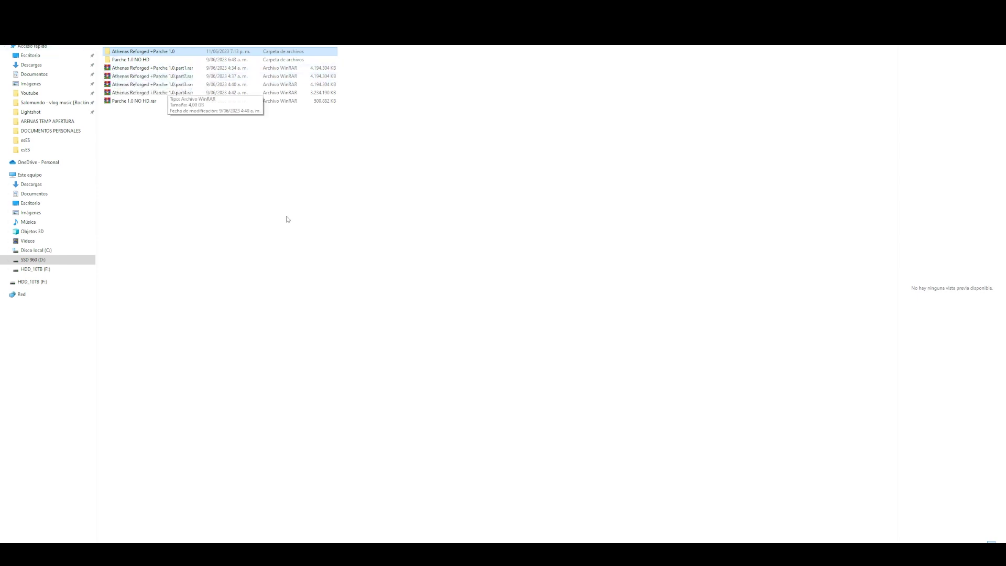
Switch to the Athenas website and read the mandatory patch installation instructions in the how-to-play guide
{"action": "left_click", "coordinate": [234, 532]}
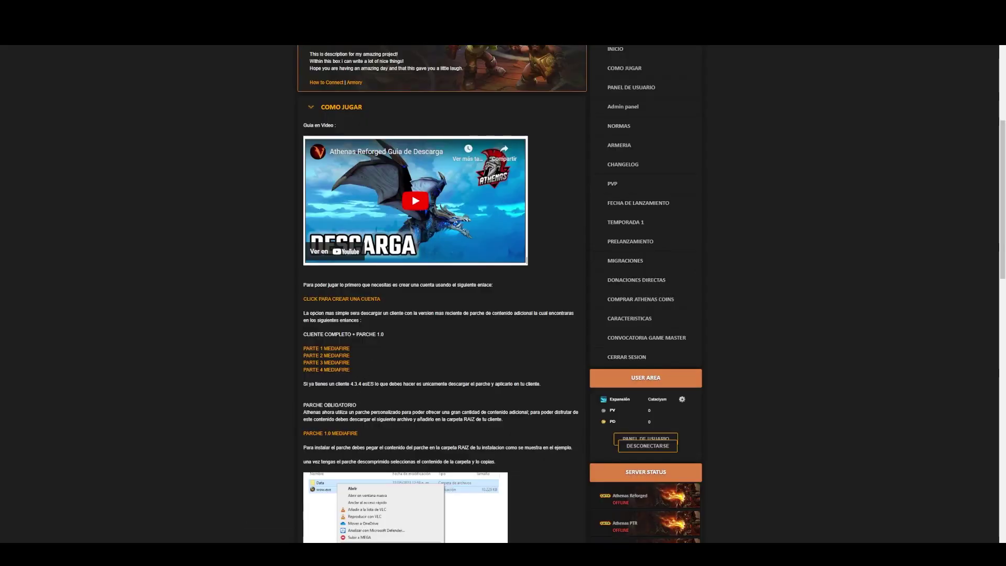
{"action": "scroll", "coordinate": [334, 365], "scroll_direction": "down", "scroll_amount": 2}
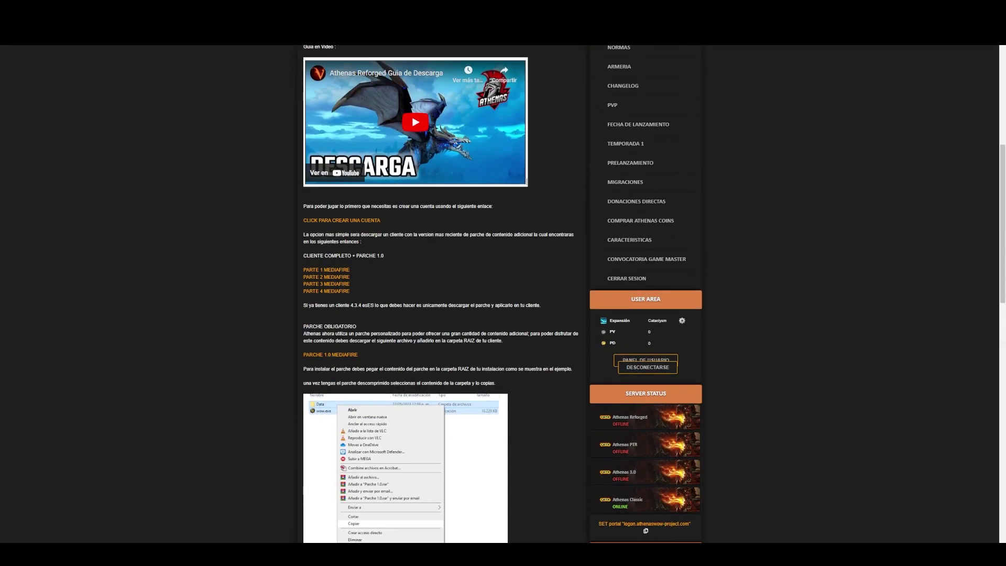
{"action": "scroll", "coordinate": [303, 343], "scroll_direction": "down", "scroll_amount": 2}
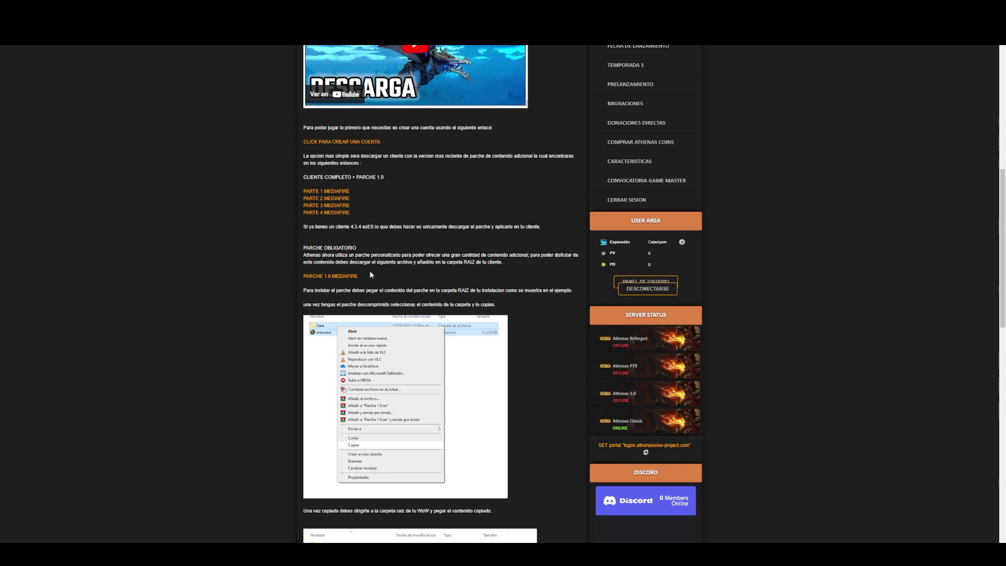
{"action": "scroll", "coordinate": [313, 279], "scroll_direction": "down", "scroll_amount": 1}
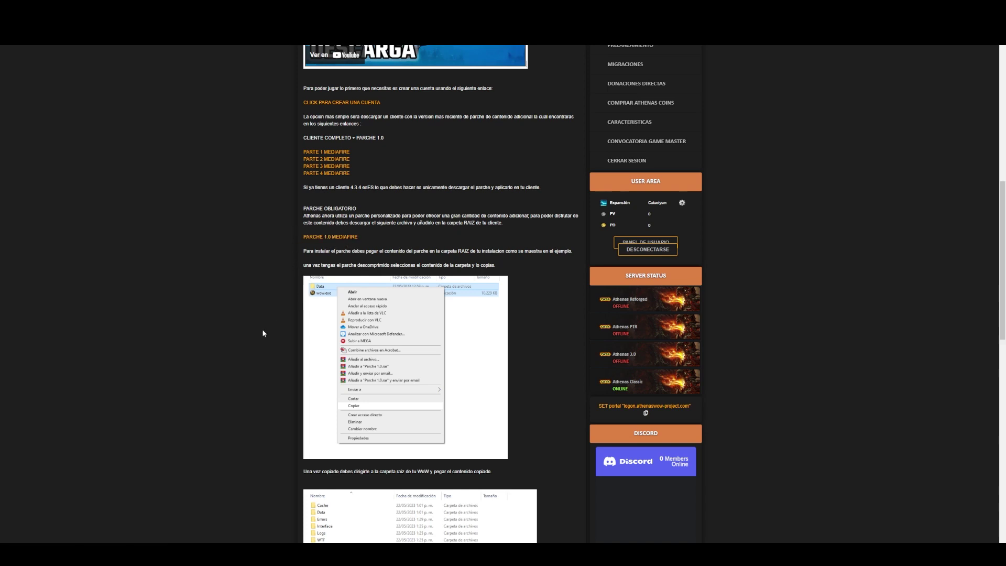
Switch to File Explorer and copy the Data folder and wow.exe from the Parche 1.0 NO HD folder
{"action": "key", "text": "alt+Tab"}
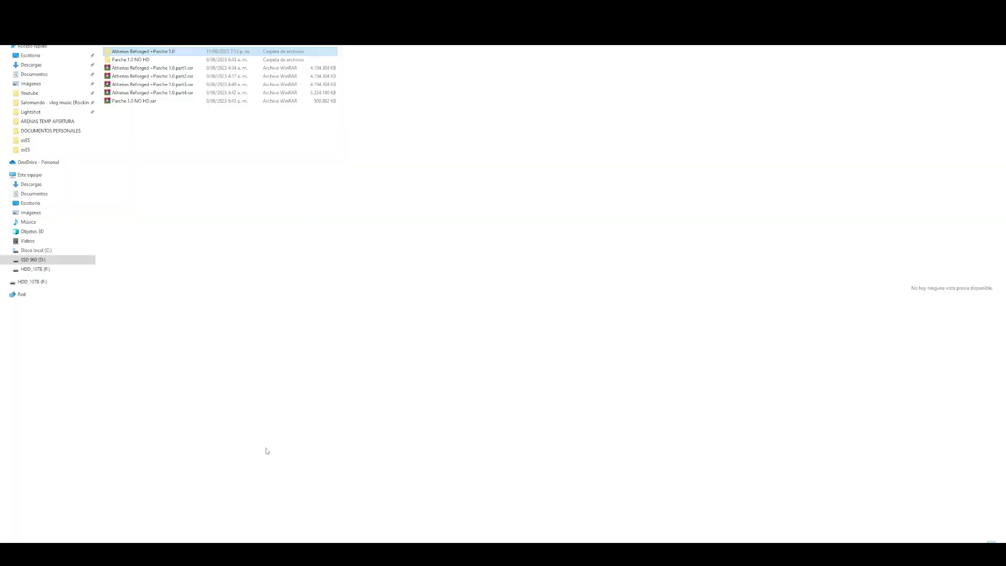
{"action": "double_click", "coordinate": [133, 59]}
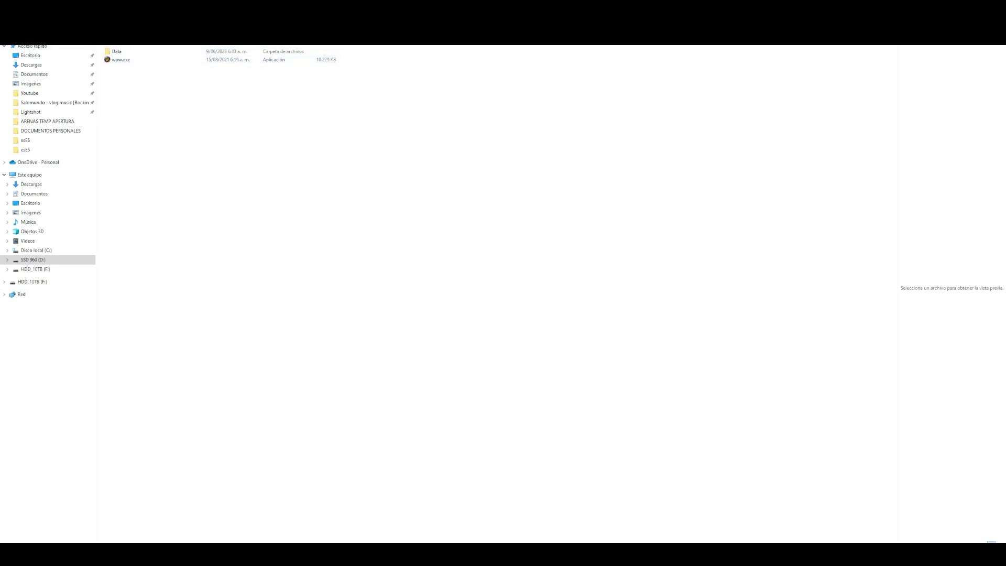
{"action": "left_click_drag", "start_coordinate": [120, 84], "coordinate": [117, 48]}
{"action": "right_click", "coordinate": [116, 52]}
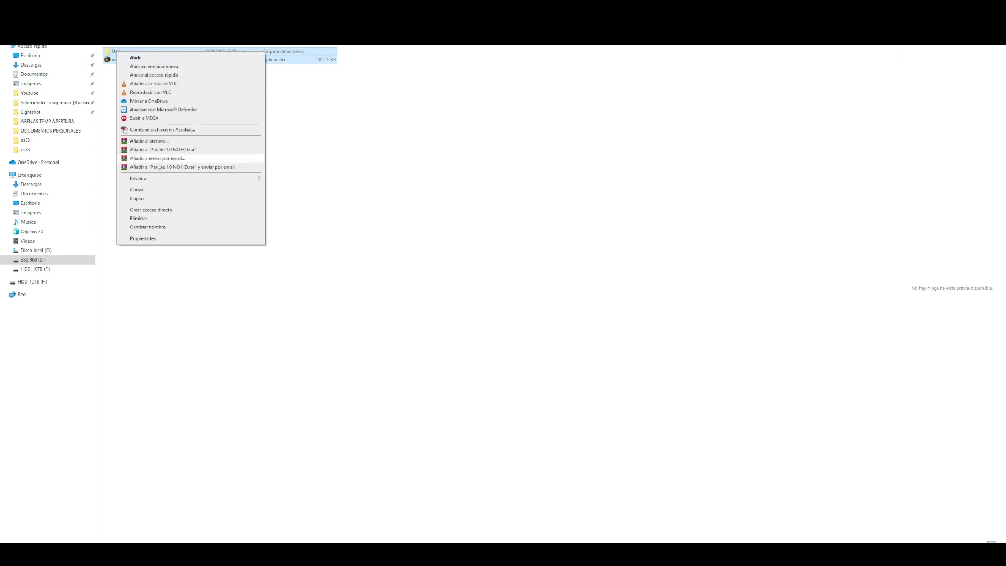
{"action": "left_click", "coordinate": [136, 190]}
Paste the patch files into the Athenas Reforged +Parche 1.0 folder, replacing the existing files and skipping the folder in use
{"action": "key", "text": "alt+Up"}
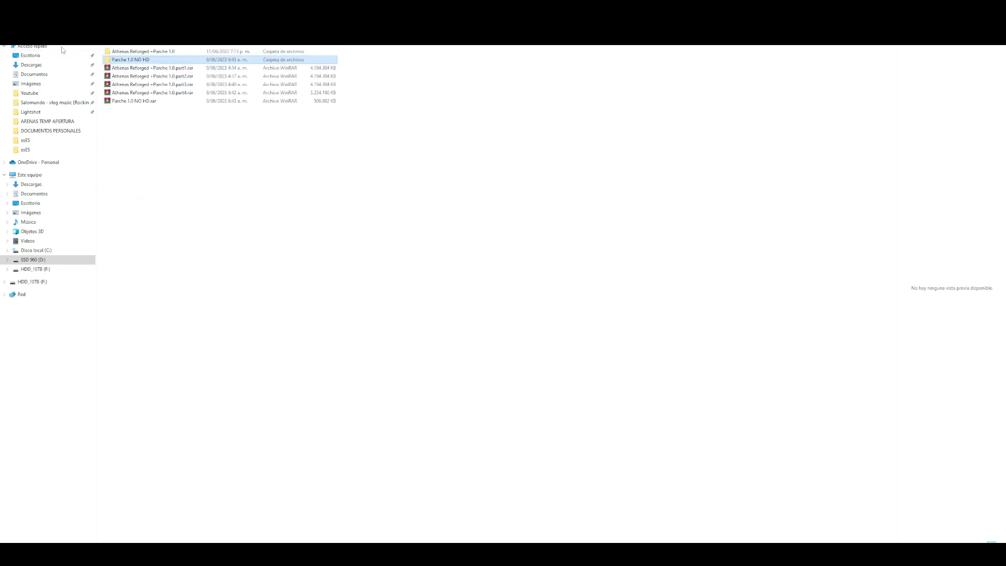
{"action": "left_click", "coordinate": [146, 54]}
{"action": "left_click", "coordinate": [146, 54]}
{"action": "left_click", "coordinate": [176, 53]}
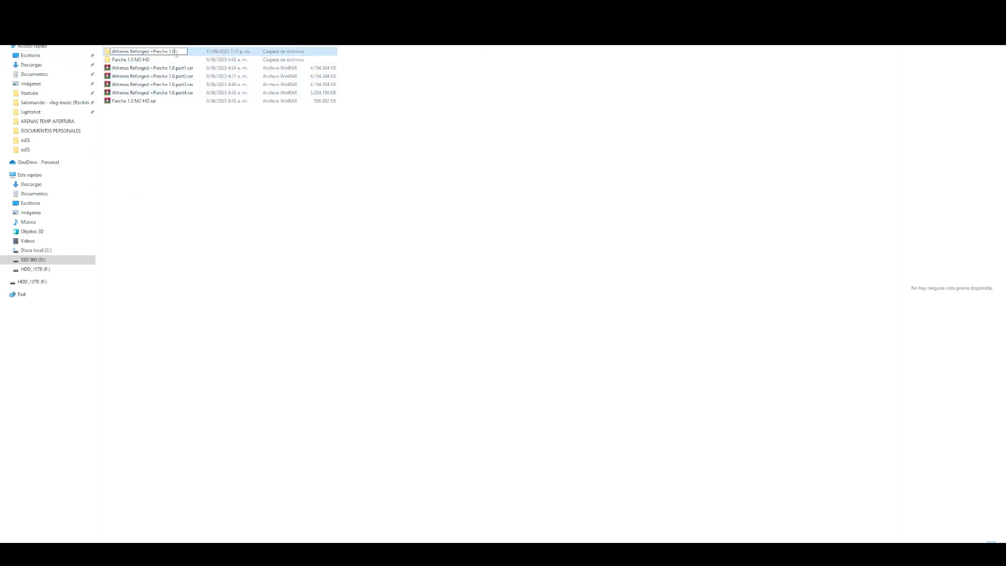
{"action": "key", "text": "Return"}
{"action": "double_click", "coordinate": [138, 52]}
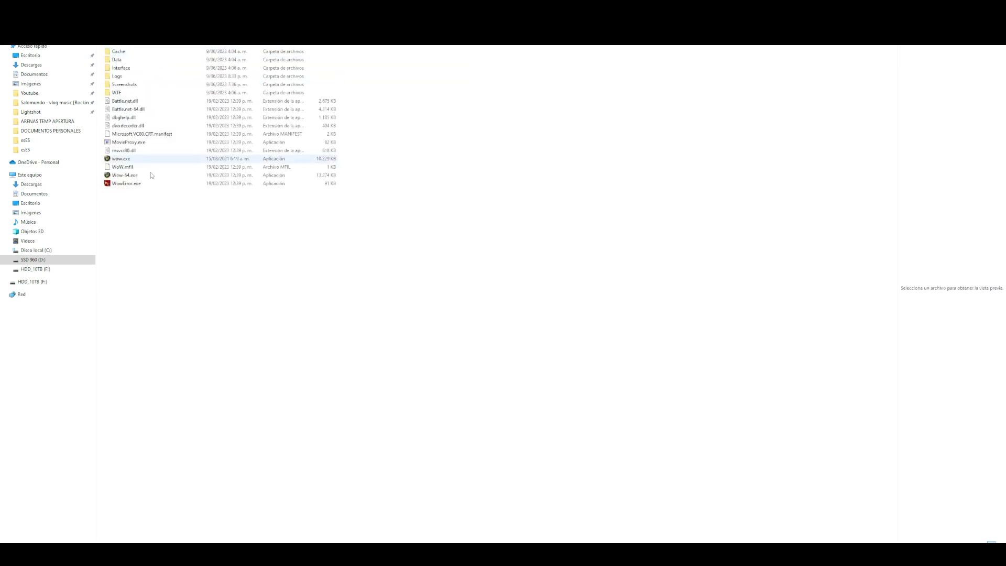
{"action": "right_click", "coordinate": [136, 224]}
{"action": "left_click", "coordinate": [155, 275]}
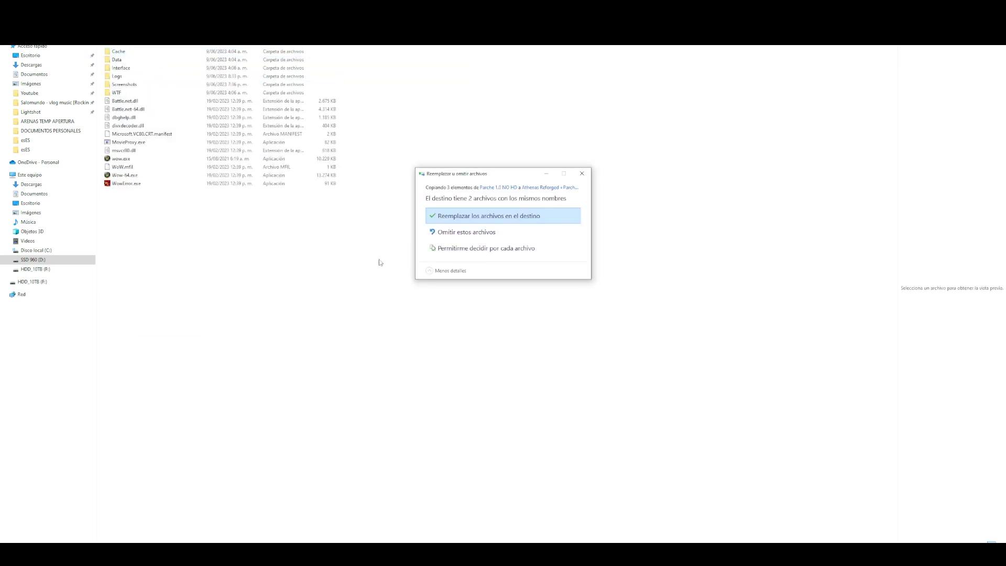
{"action": "left_click", "coordinate": [461, 222]}
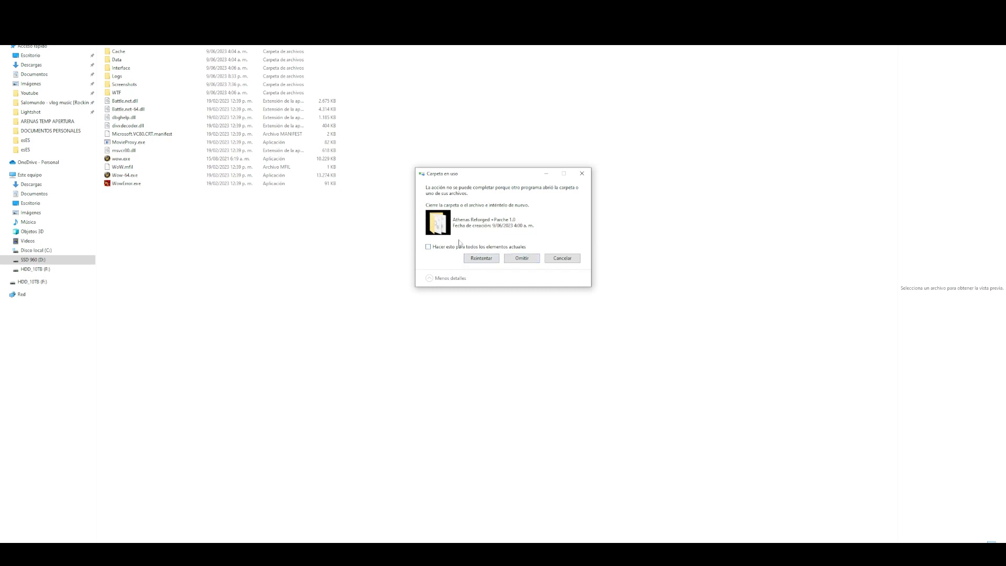
{"action": "left_click", "coordinate": [522, 258]}
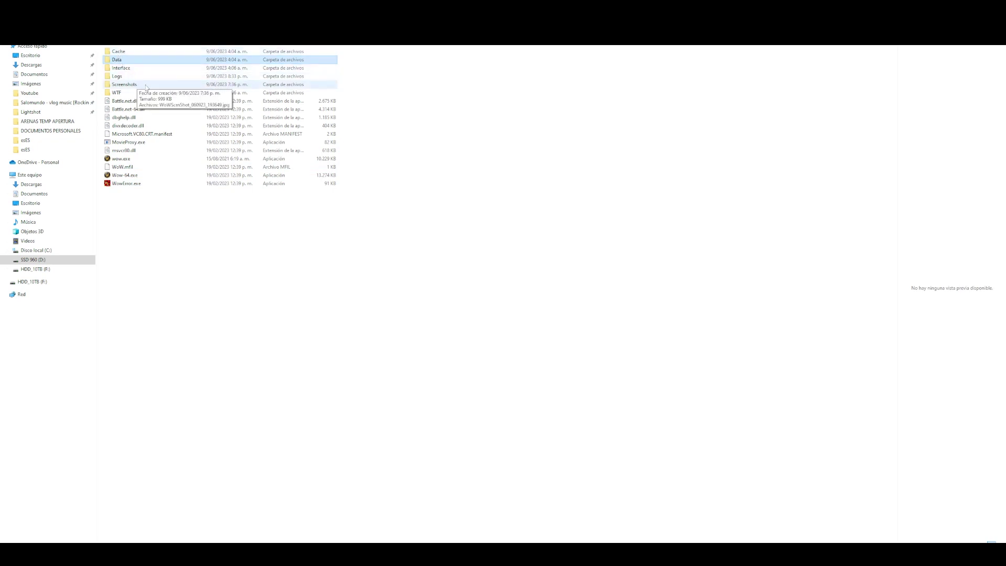
Examine the client's Data folder and the Cache subfolder inside it
{"action": "left_click", "coordinate": [170, 216]}
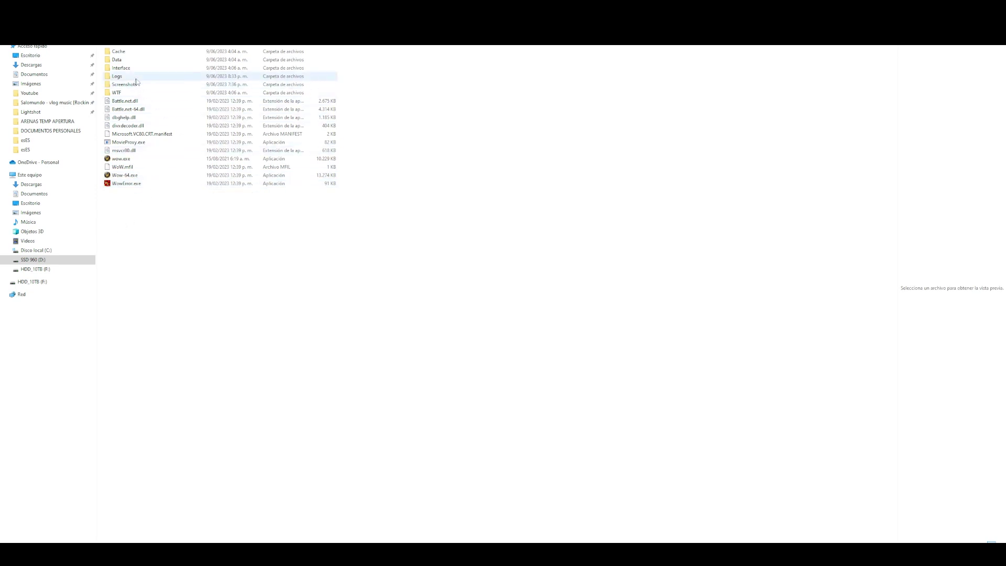
{"action": "double_click", "coordinate": [127, 59]}
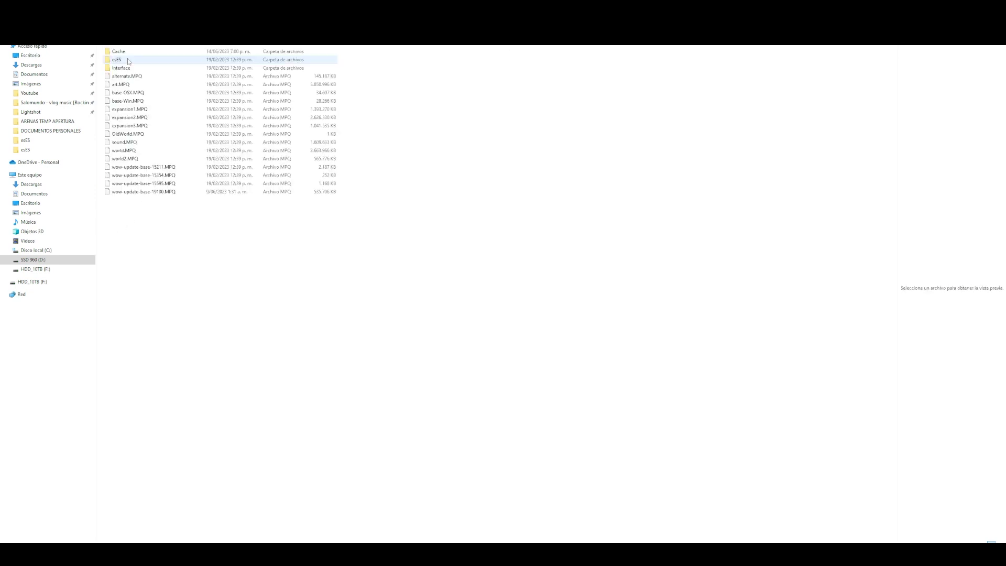
{"action": "left_click", "coordinate": [119, 52]}
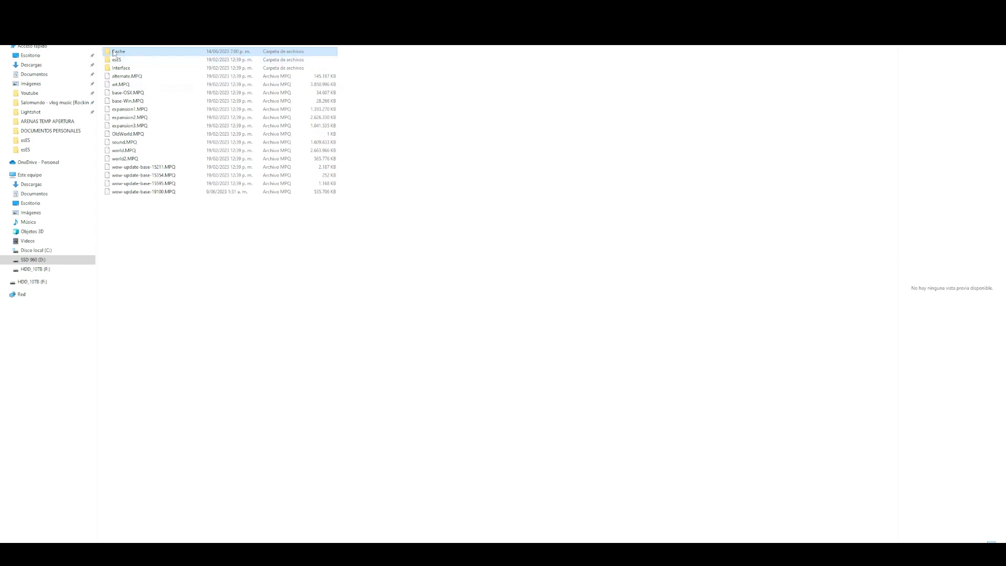
{"action": "key", "text": "alt+Up"}
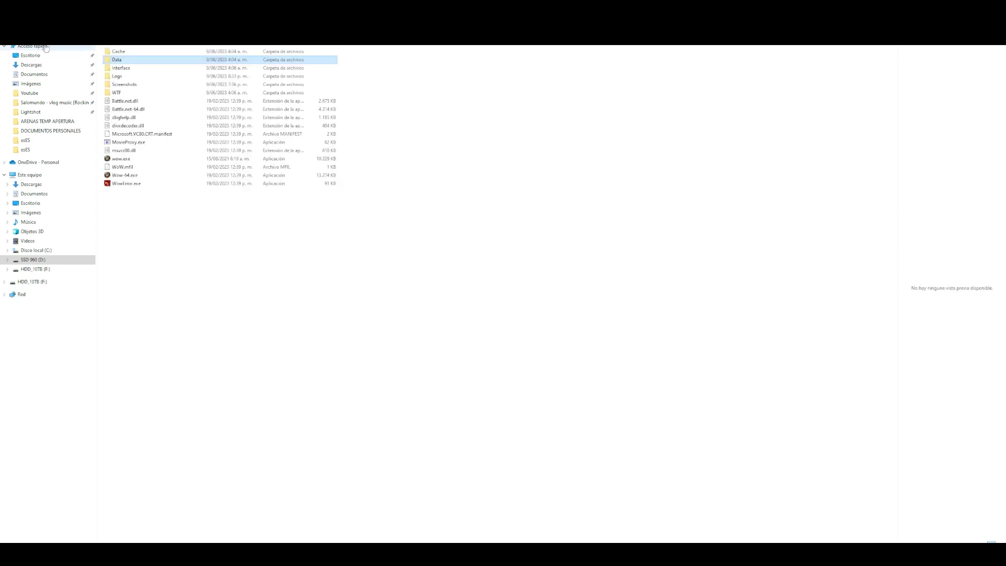
{"action": "double_click", "coordinate": [126, 59]}
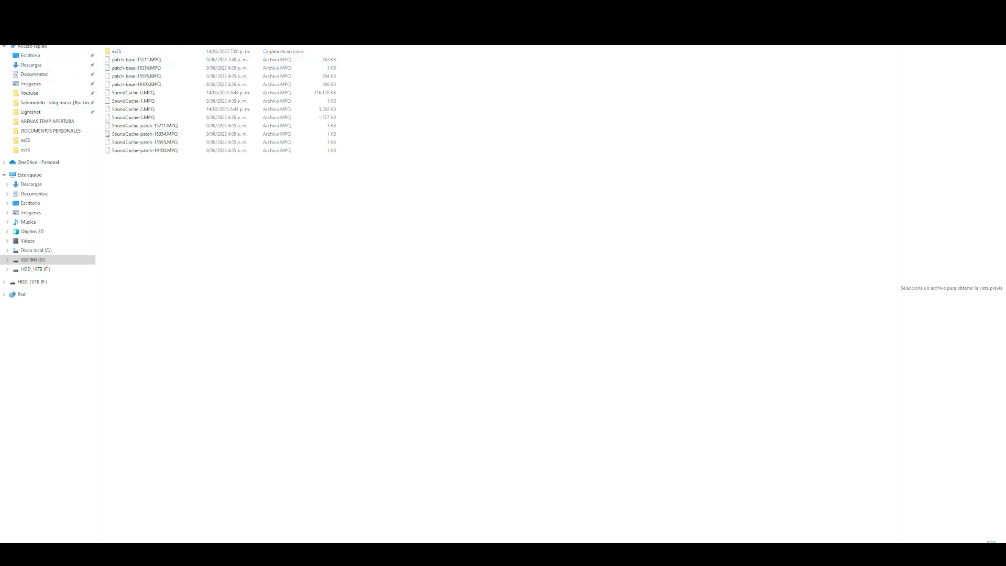
{"action": "key", "text": "alt+Up"}
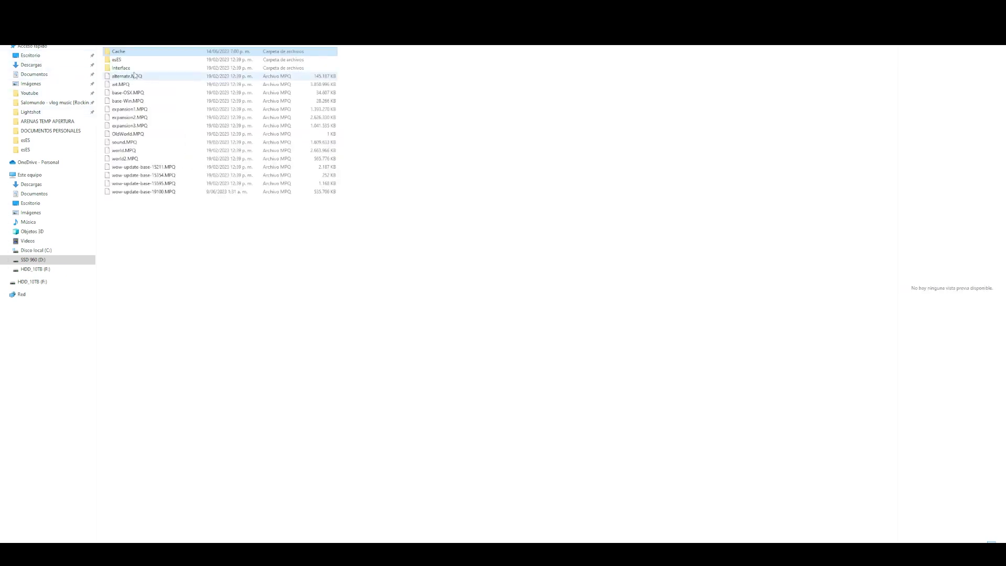
{"action": "key", "text": "alt+Up"}
{"action": "left_click", "coordinate": [154, 205]}
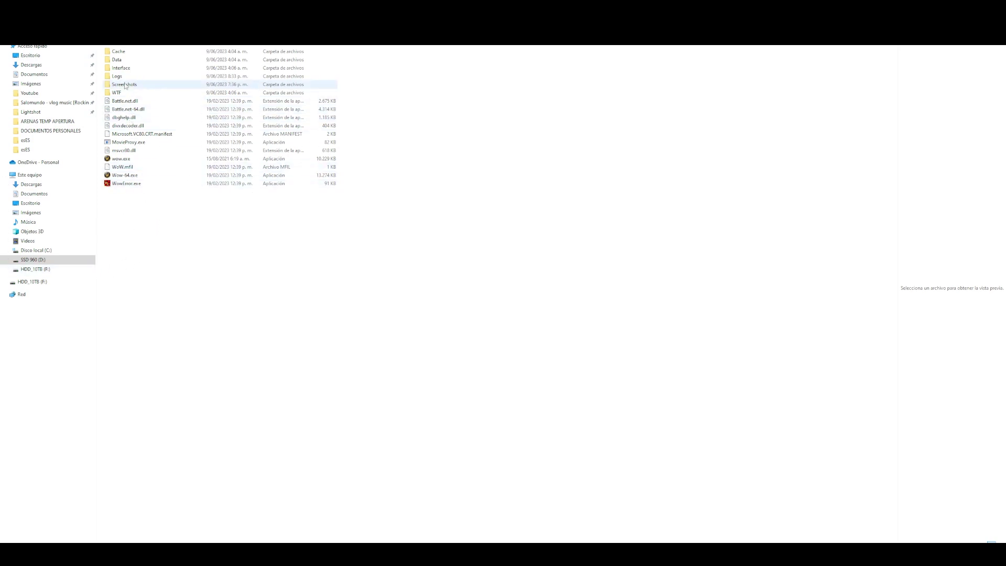
{"action": "double_click", "coordinate": [131, 60]}
{"action": "left_click", "coordinate": [135, 53]}
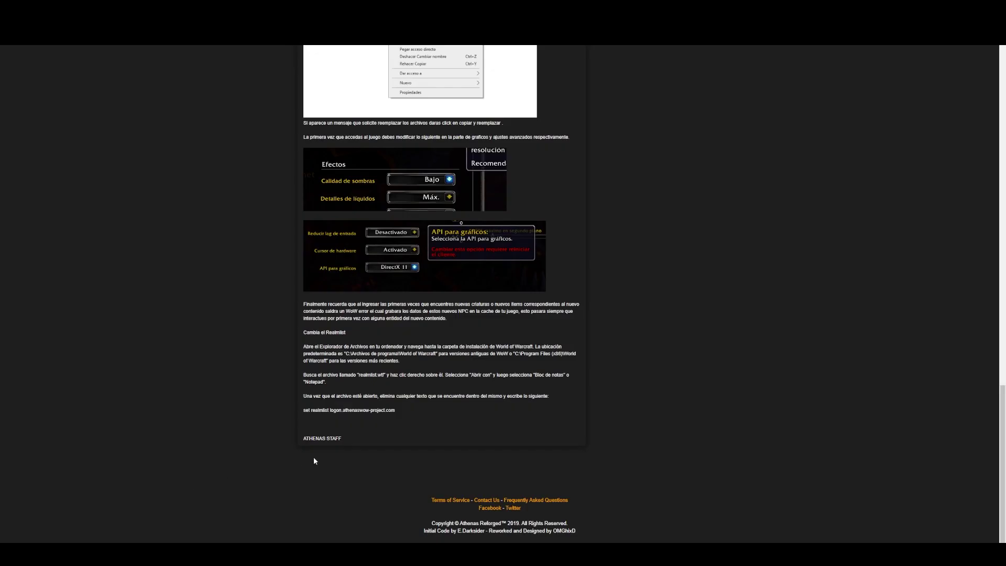
Copy the line "set realmlist logon.athenaswow-project.com" from the end of the website's how-to-play guide
{"action": "left_click_drag", "start_coordinate": [302, 411], "coordinate": [385, 411]}
{"action": "left_click", "coordinate": [394, 421]}
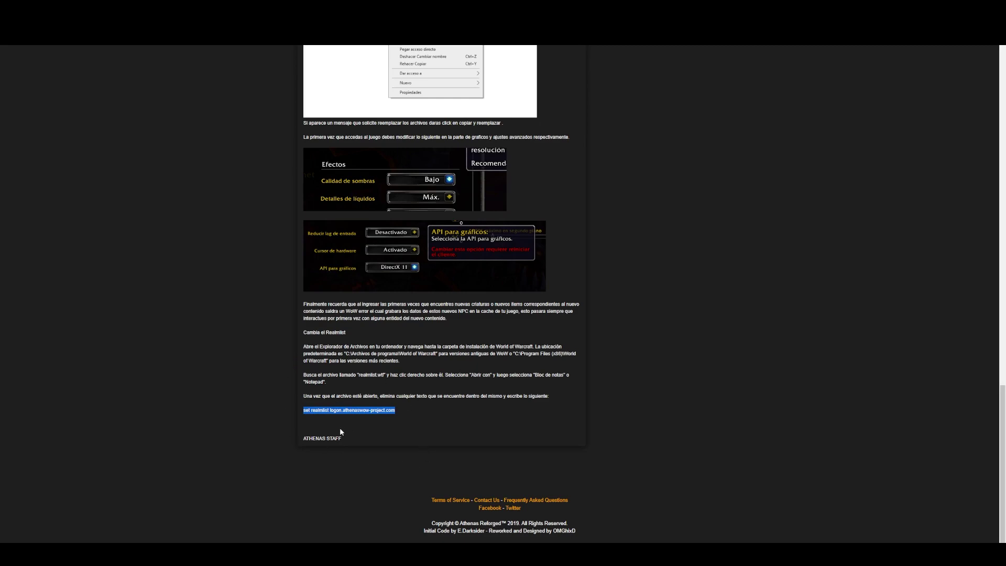
{"action": "scroll", "coordinate": [231, 426], "scroll_direction": "up", "scroll_amount": 20}
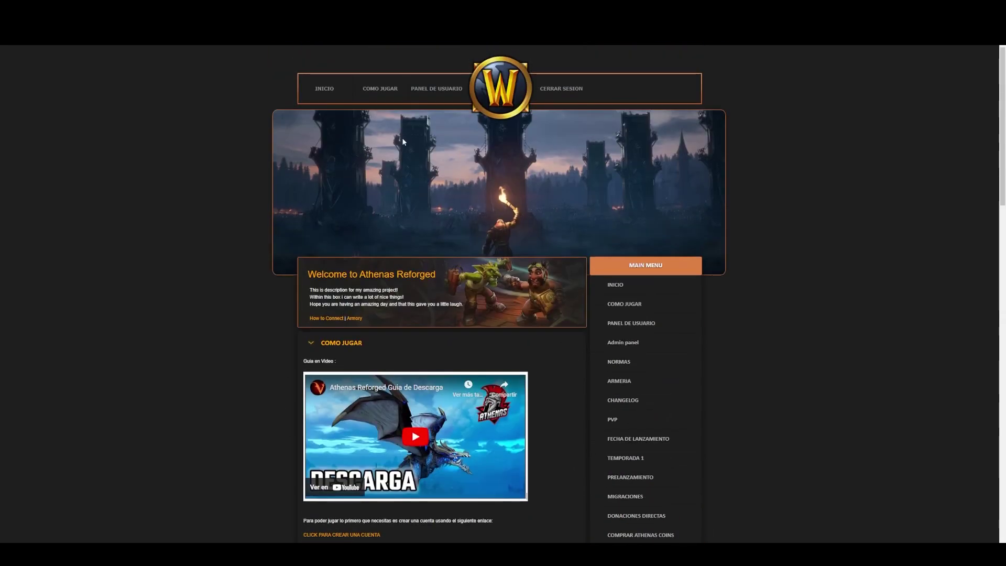
{"action": "scroll", "coordinate": [391, 394], "scroll_direction": "down", "scroll_amount": 6}
{"action": "scroll", "coordinate": [391, 409], "scroll_direction": "down", "scroll_amount": 10}
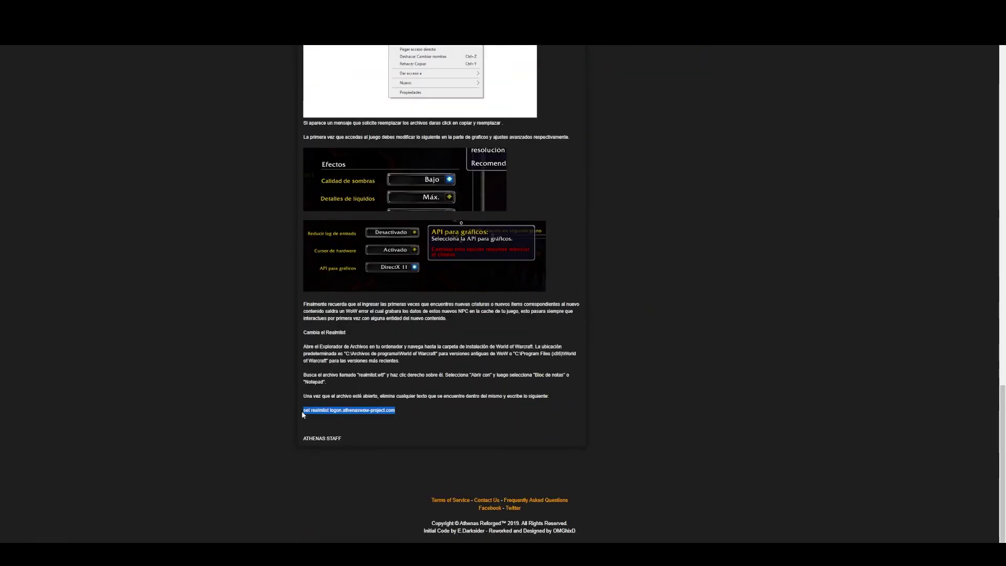
{"action": "triple_click", "coordinate": [307, 413]}
{"action": "right_click", "coordinate": [352, 410]}
{"action": "left_click", "coordinate": [377, 418]}
Switch to File Explorer and go up from the esES folder to the folder holding the client and patch archives
{"action": "mouse_move", "coordinate": [162, 550]}
{"action": "left_click", "coordinate": [161, 522]}
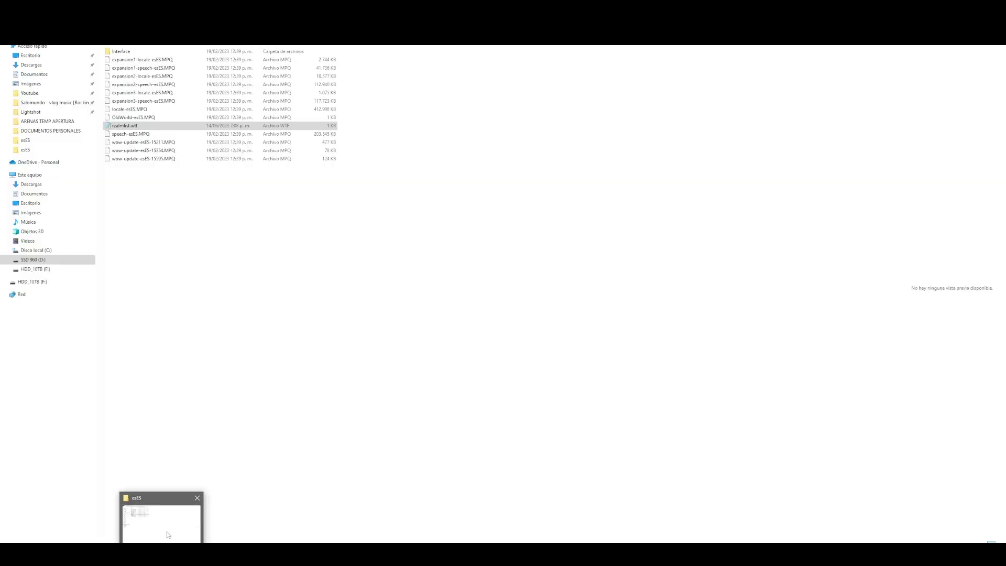
{"action": "key", "text": "alt+Up"}
{"action": "key", "text": "alt+Up"}
{"action": "key", "text": "alt+Up"}
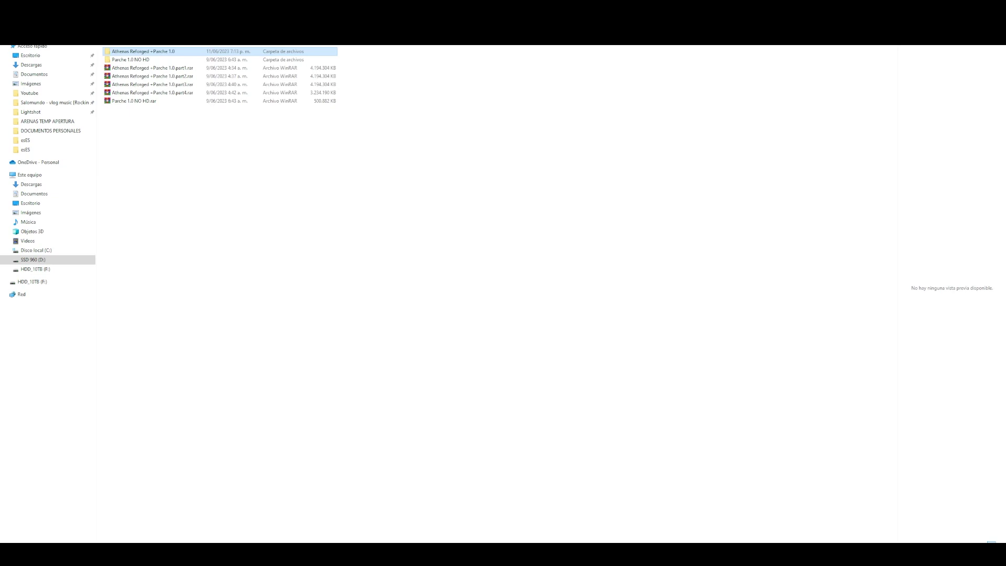
Open realmlist.wtf from the esES folder inside the client's Data folder in Notepad
{"action": "key", "text": "alt+Left"}
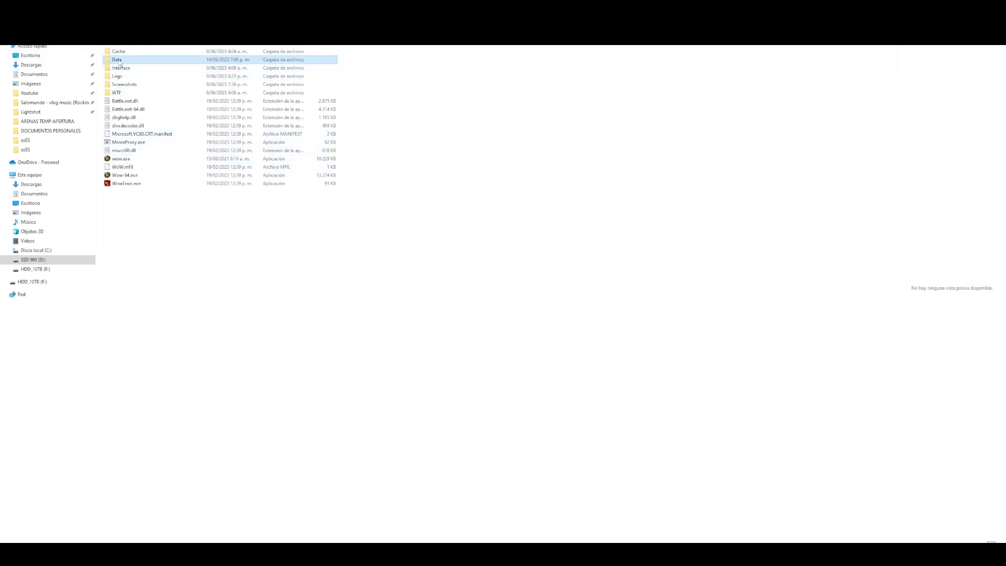
{"action": "double_click", "coordinate": [120, 61]}
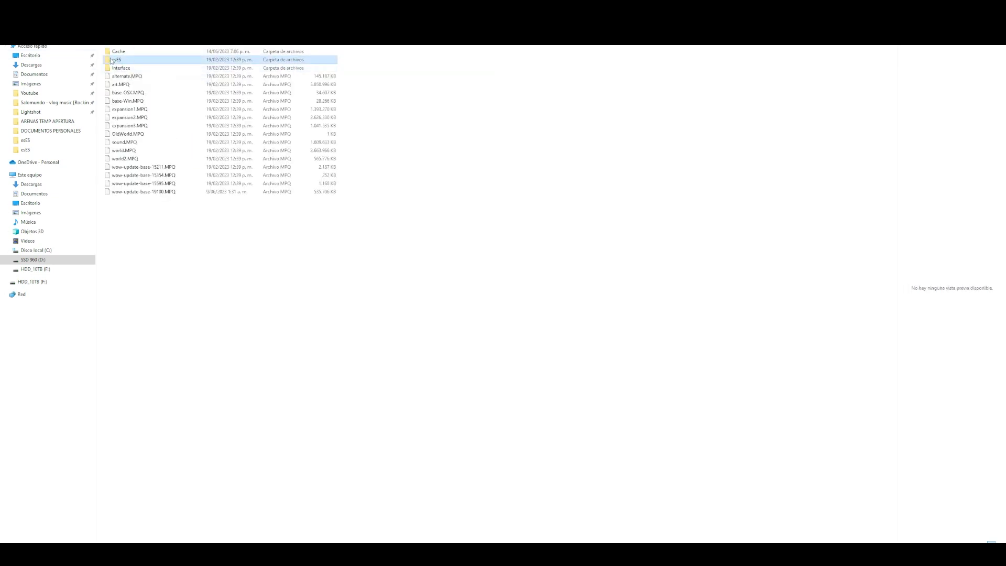
{"action": "left_click", "coordinate": [125, 61]}
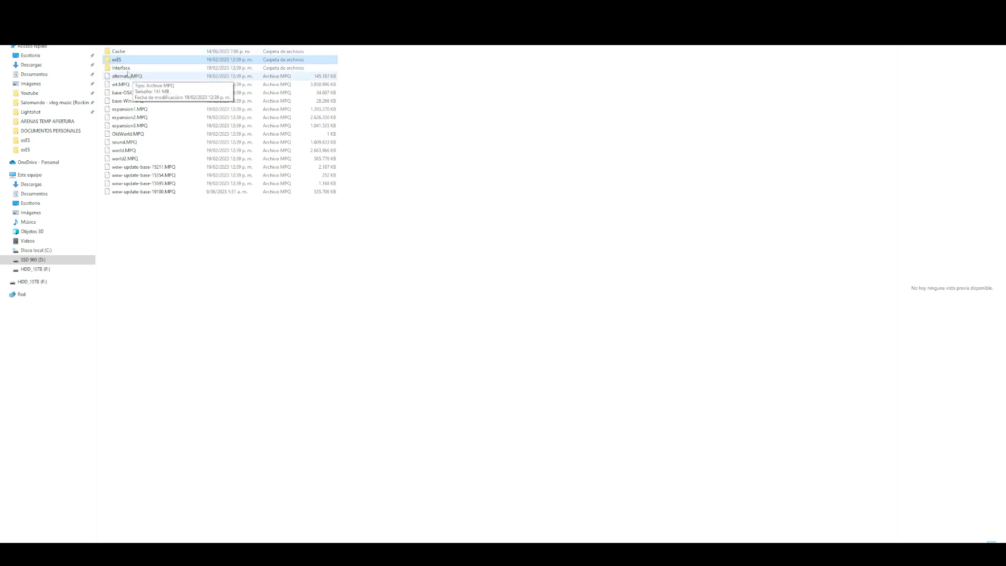
{"action": "double_click", "coordinate": [120, 61]}
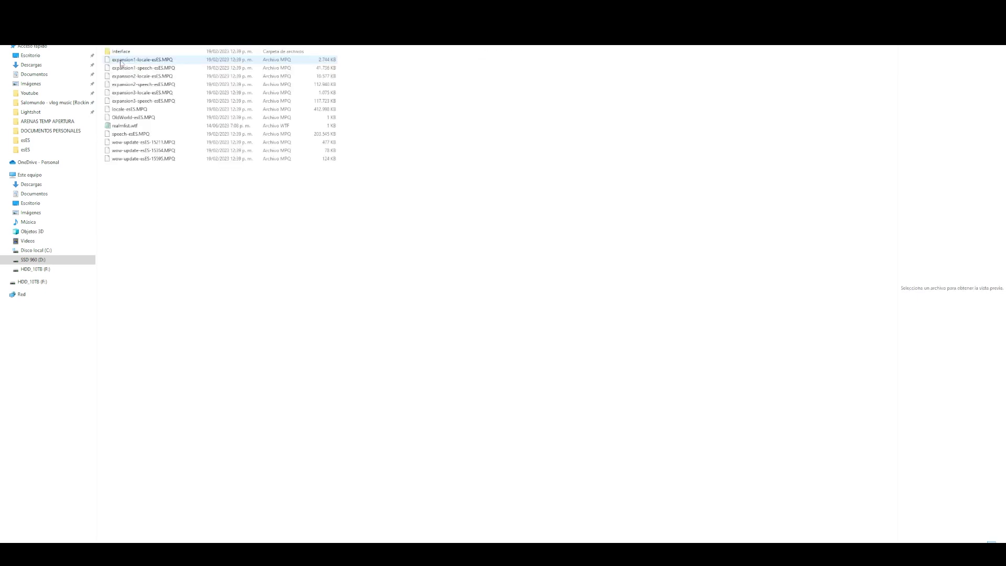
{"action": "left_click", "coordinate": [130, 129]}
{"action": "right_click", "coordinate": [122, 126]}
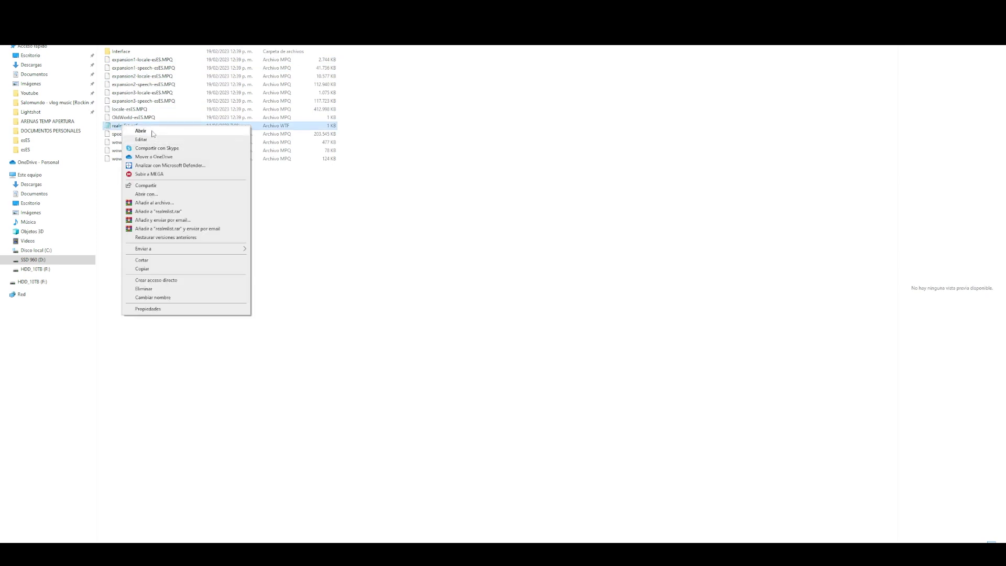
{"action": "left_click", "coordinate": [151, 131]}
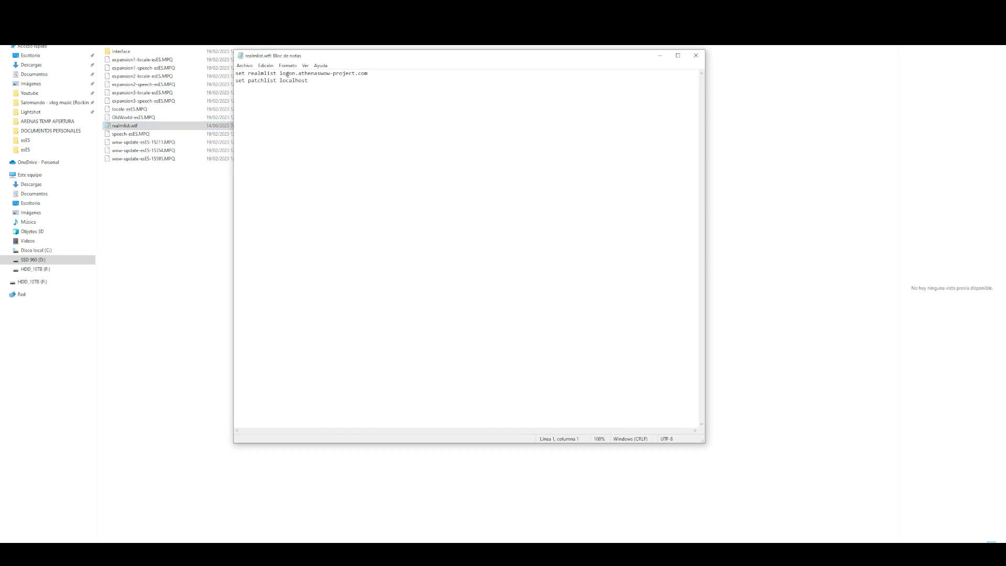
Try adding blank lines below the set realmlist line in realmlist.wtf, and close the file
{"action": "left_click_drag", "start_coordinate": [377, 74], "coordinate": [236, 73]}
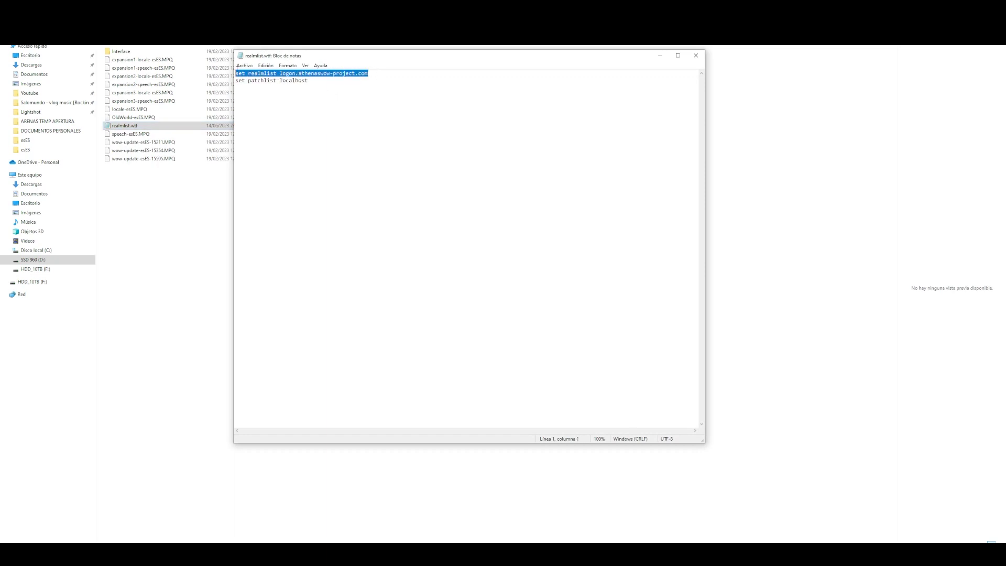
{"action": "key", "text": "End"}
{"action": "key", "text": "Return"}
{"action": "key", "text": "Return"}
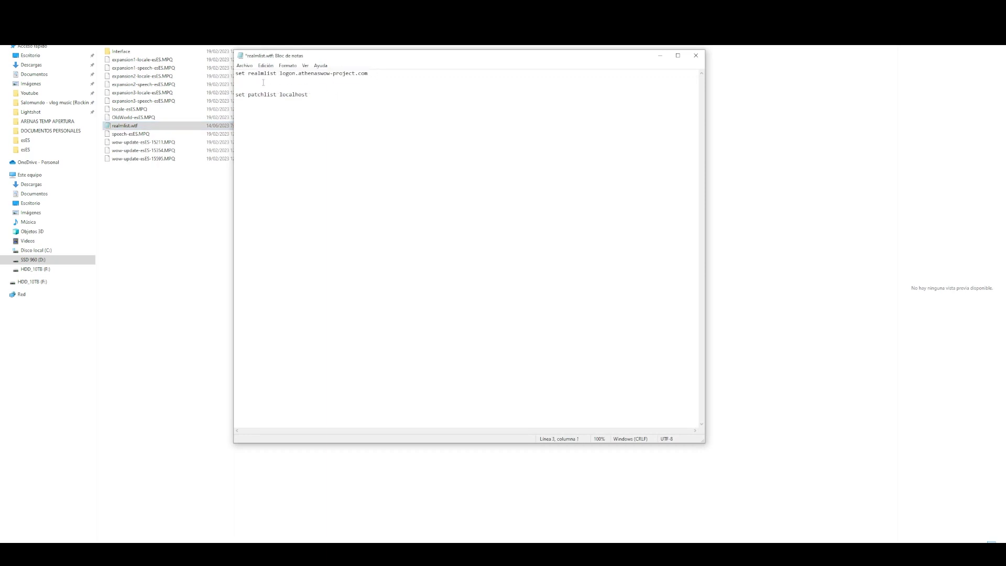
{"action": "key", "text": "BackSpace"}
{"action": "left_click", "coordinate": [695, 55]}
{"action": "left_click", "coordinate": [467, 287]}
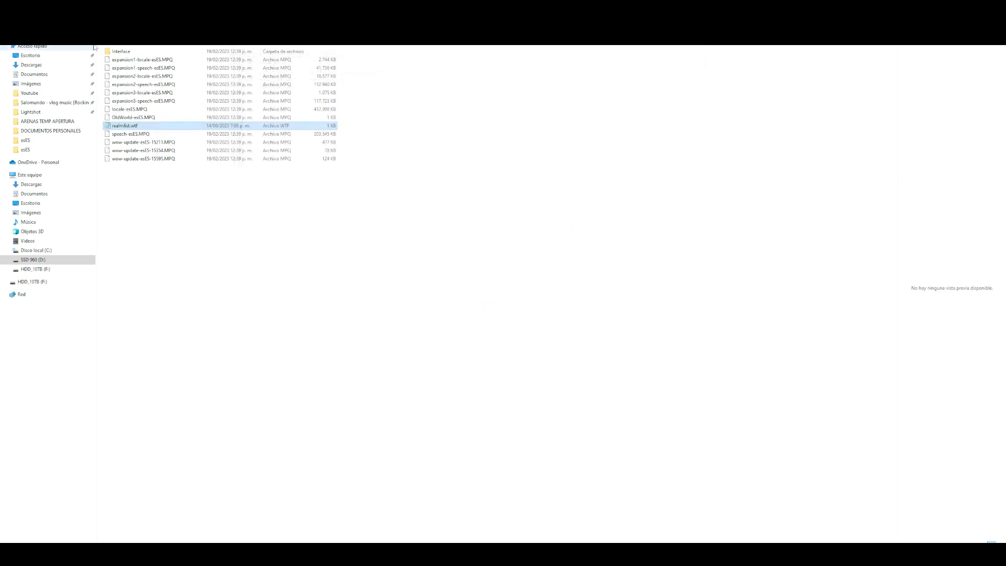
Go up from the esES folder through Data to the client's root folder
{"action": "key", "text": "alt+Up"}
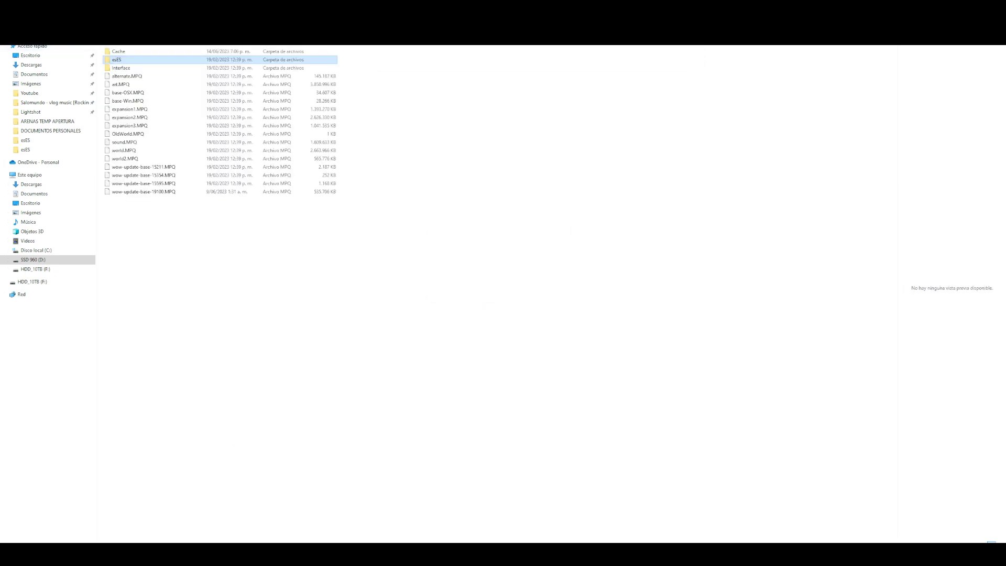
{"action": "key", "text": "alt+Up"}
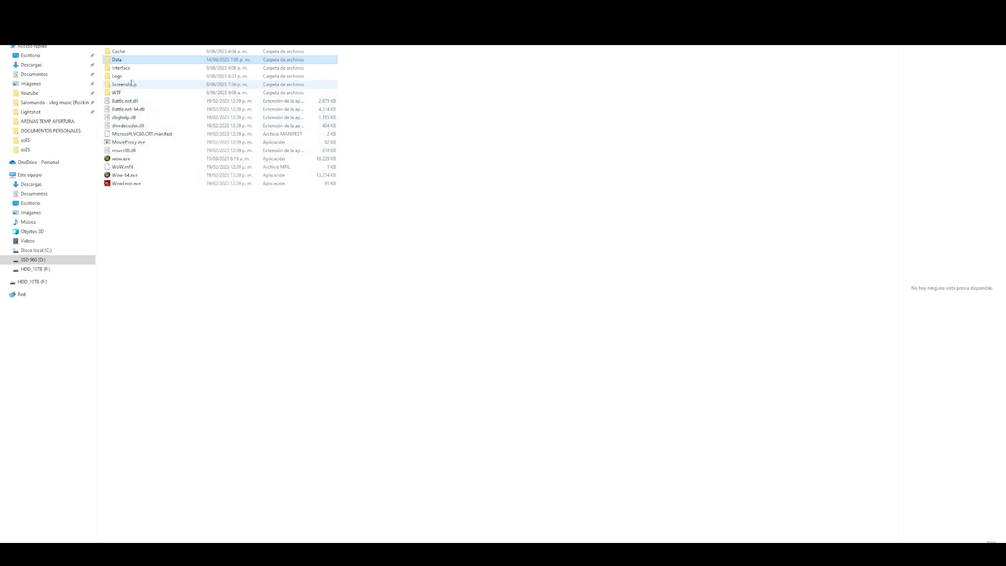
{"action": "mouse_move", "coordinate": [127, 62]}
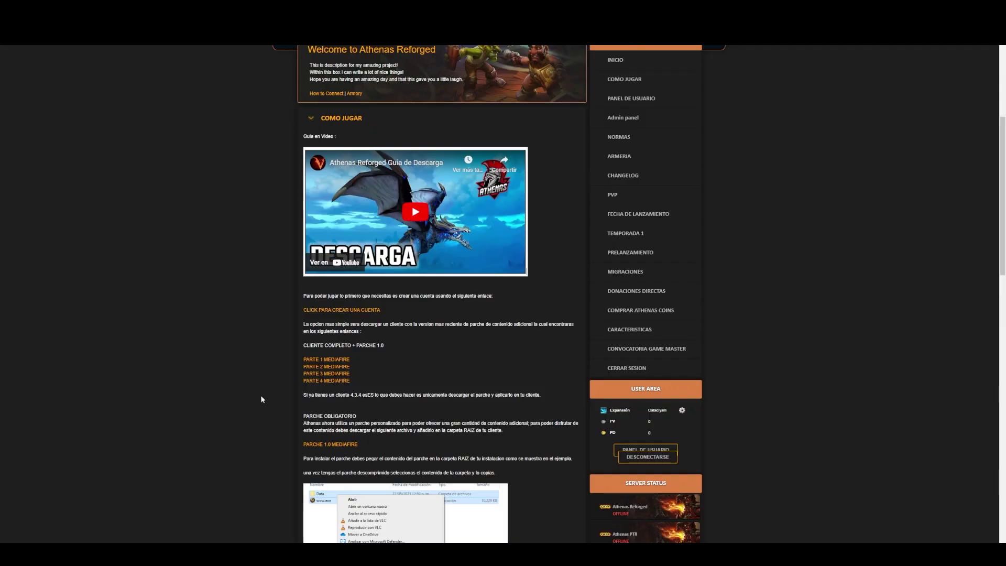
Switch to the website's how-to-play guide and examine the full client links, the mandatory patch section and the installation instructions
{"action": "scroll", "coordinate": [255, 397], "scroll_direction": "up", "scroll_amount": 5}
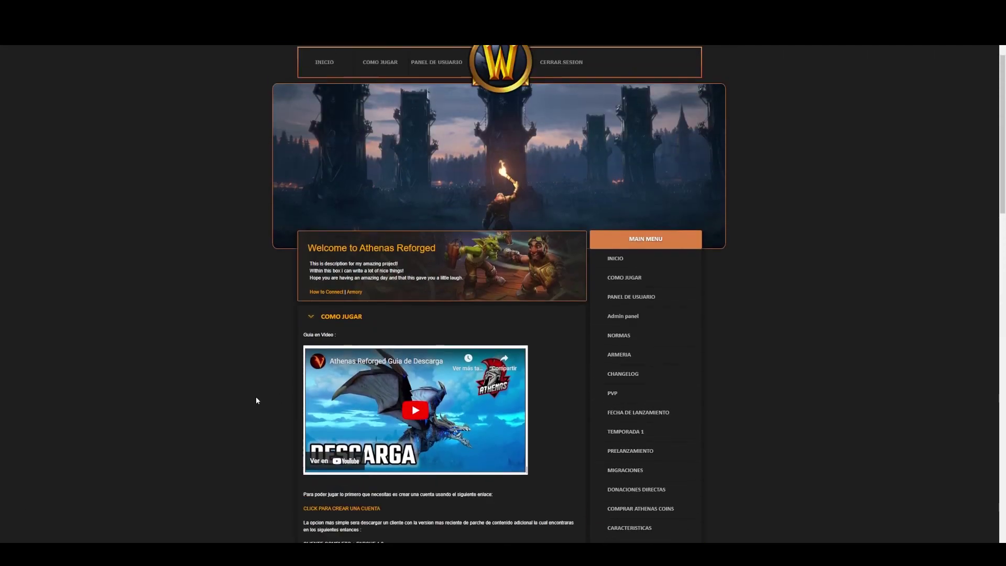
{"action": "scroll", "coordinate": [256, 396], "scroll_direction": "down", "scroll_amount": 3}
{"action": "scroll", "coordinate": [256, 400], "scroll_direction": "down", "scroll_amount": 3}
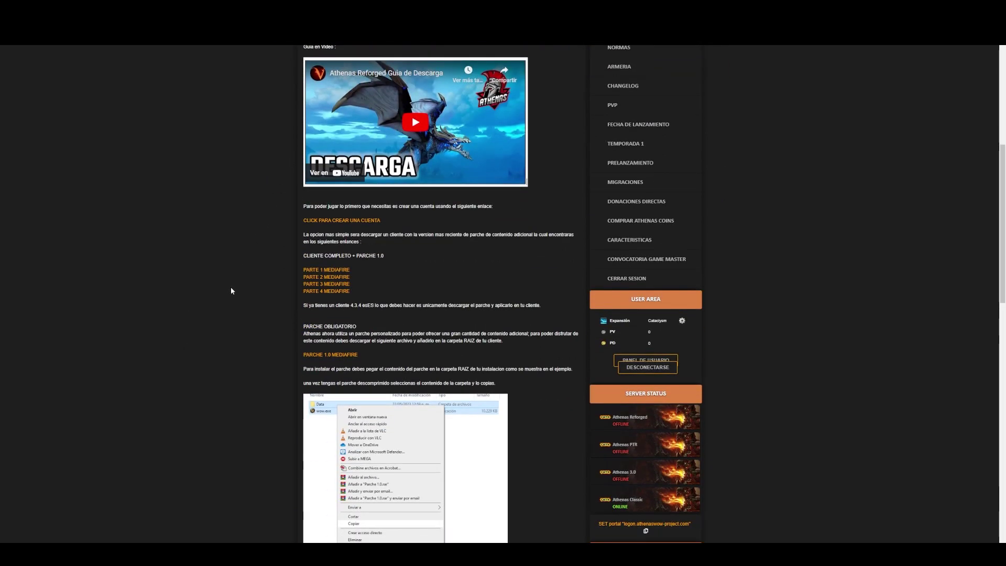
{"action": "scroll", "coordinate": [230, 287], "scroll_direction": "down", "scroll_amount": 2}
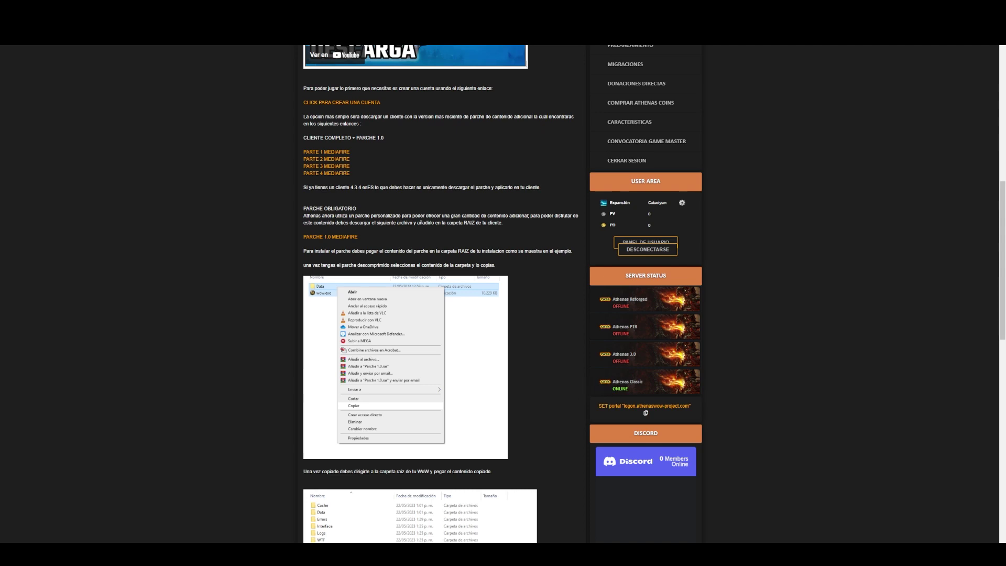
{"action": "scroll", "coordinate": [611, 385], "scroll_direction": "up", "scroll_amount": 2}
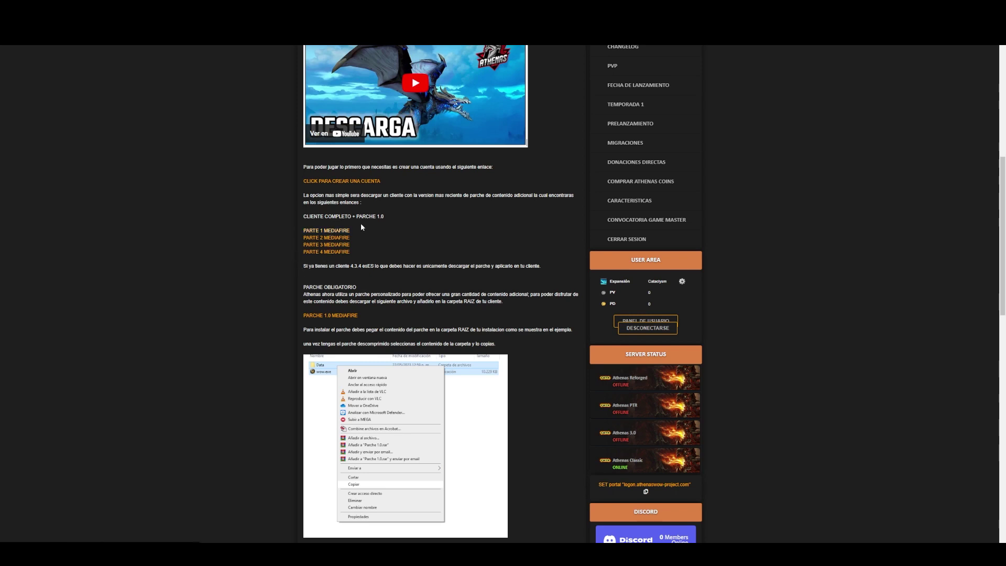
{"action": "left_click_drag", "start_coordinate": [306, 217], "coordinate": [390, 215]}
{"action": "left_click", "coordinate": [400, 226]}
{"action": "scroll", "coordinate": [283, 256], "scroll_direction": "down", "scroll_amount": 6}
{"action": "scroll", "coordinate": [426, 399], "scroll_direction": "up", "scroll_amount": 7}
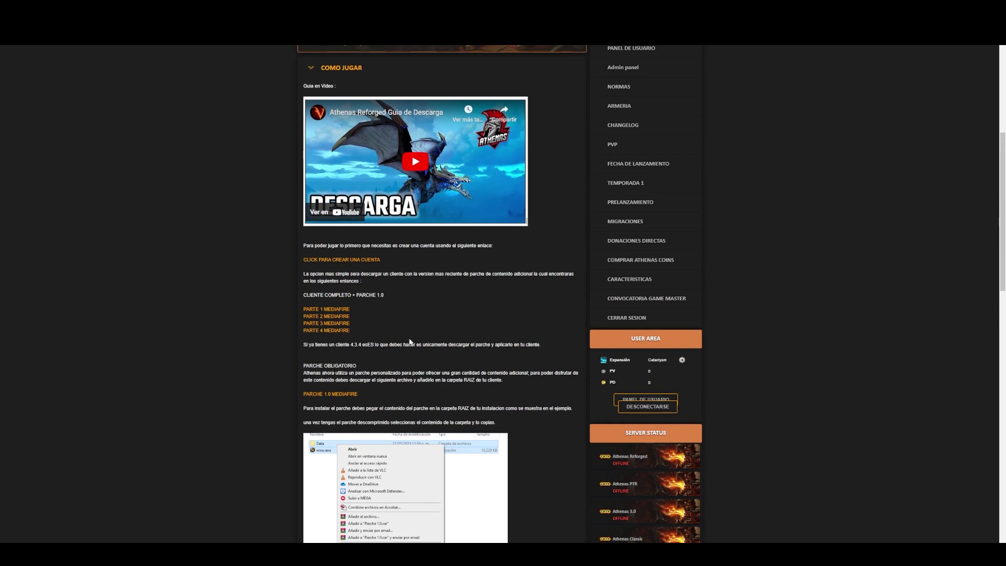
{"action": "scroll", "coordinate": [404, 303], "scroll_direction": "down", "scroll_amount": 2}
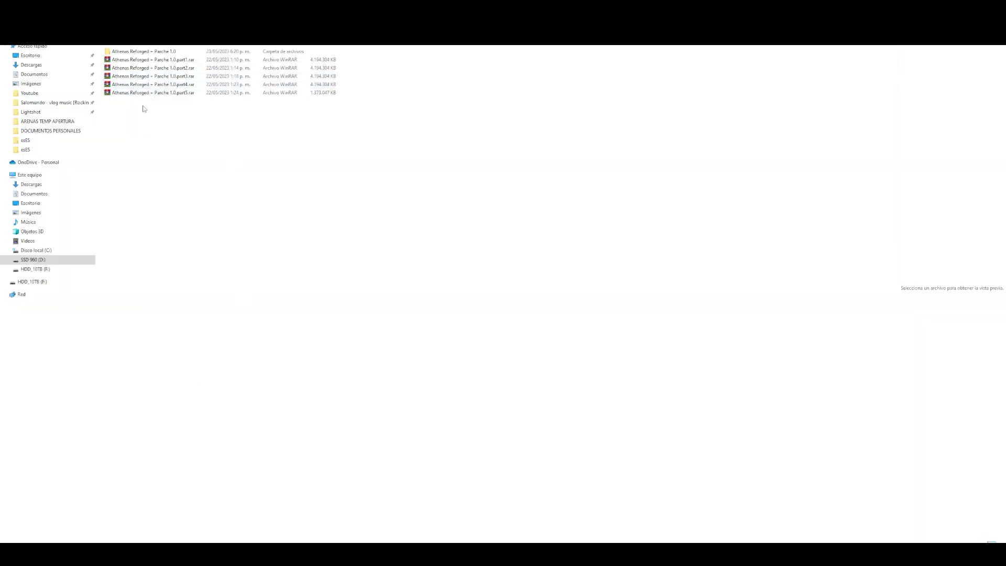
Switch to File Explorer, examine the Athenas Reforged + Parche 1.0 folder beside the client archives, and go back to the patch folders
{"action": "right_click", "coordinate": [153, 76]}
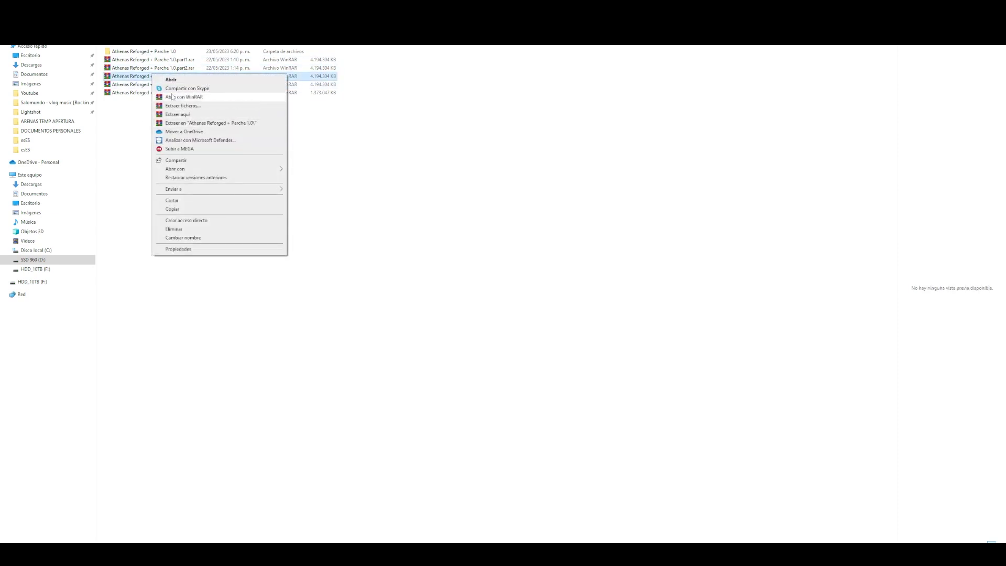
{"action": "left_click", "coordinate": [126, 51]}
{"action": "double_click", "coordinate": [123, 52]}
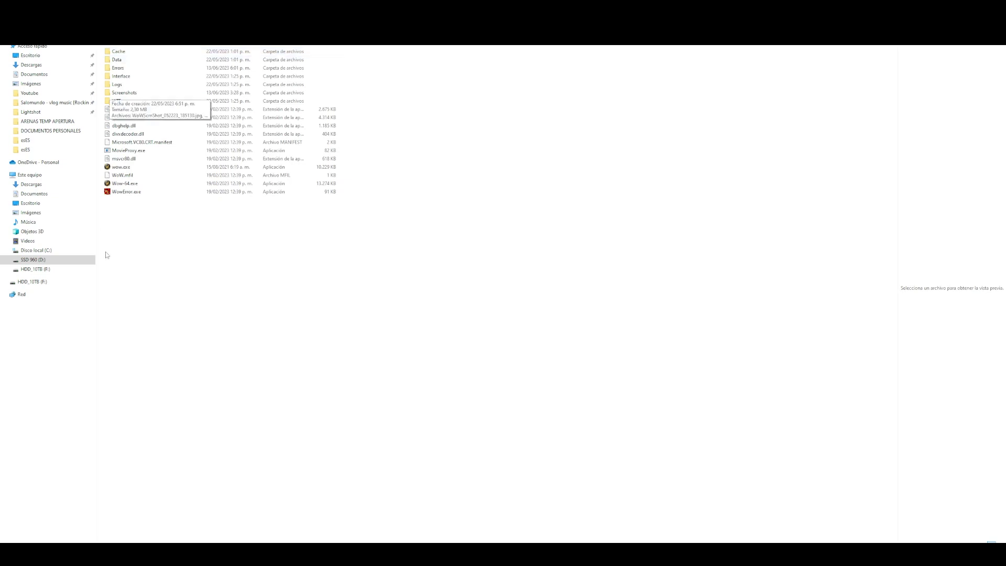
{"action": "key", "text": "alt+Left"}
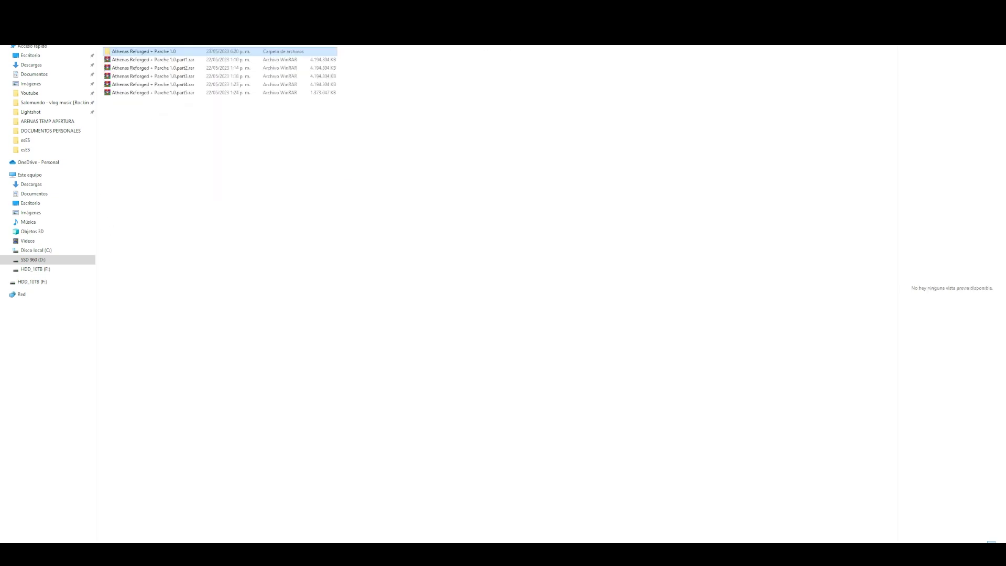
{"action": "key", "text": "alt+Left"}
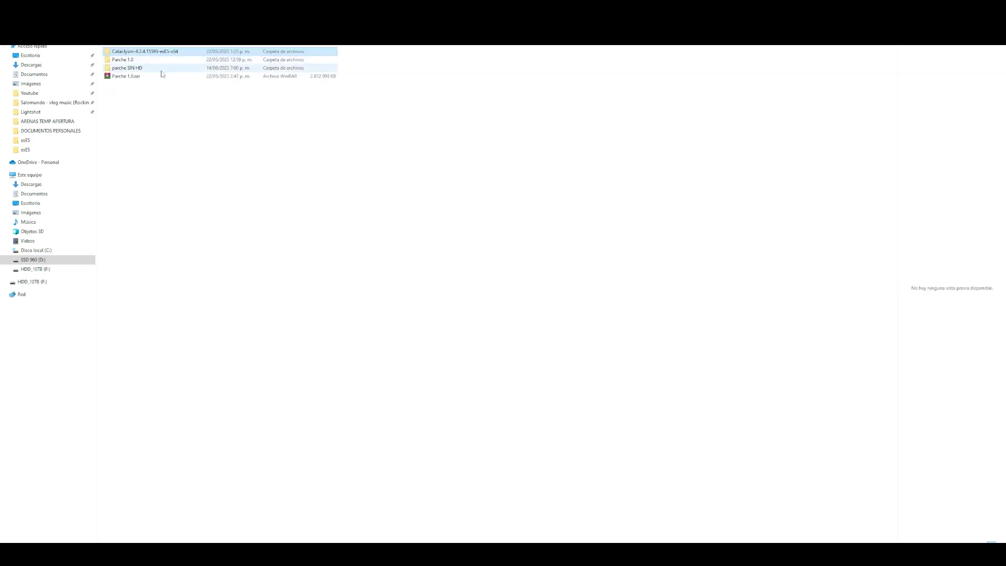
Copy the Data folder and wow.exe from Parche 1.0 NO HD inside parche SIN HD, and go up one folder
{"action": "double_click", "coordinate": [134, 71]}
{"action": "double_click", "coordinate": [126, 61]}
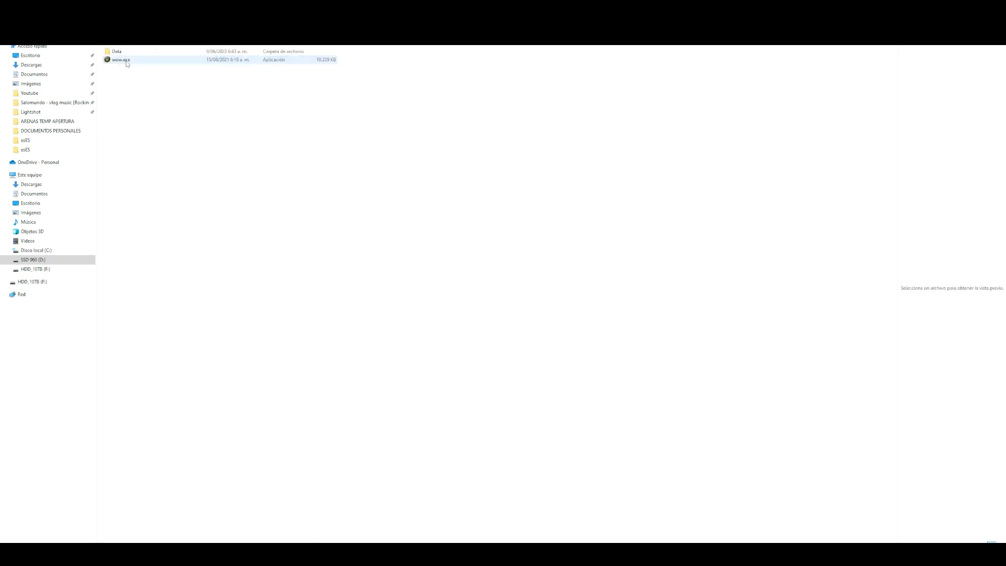
{"action": "left_click_drag", "start_coordinate": [107, 73], "coordinate": [114, 56]}
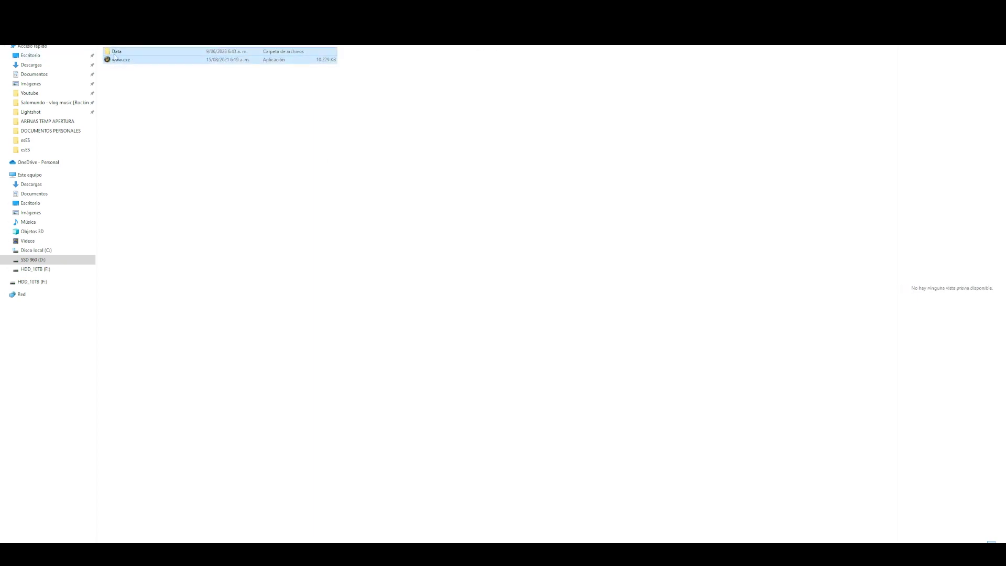
{"action": "right_click", "coordinate": [114, 56]}
{"action": "left_click", "coordinate": [135, 201]}
{"action": "key", "text": "alt+Up"}
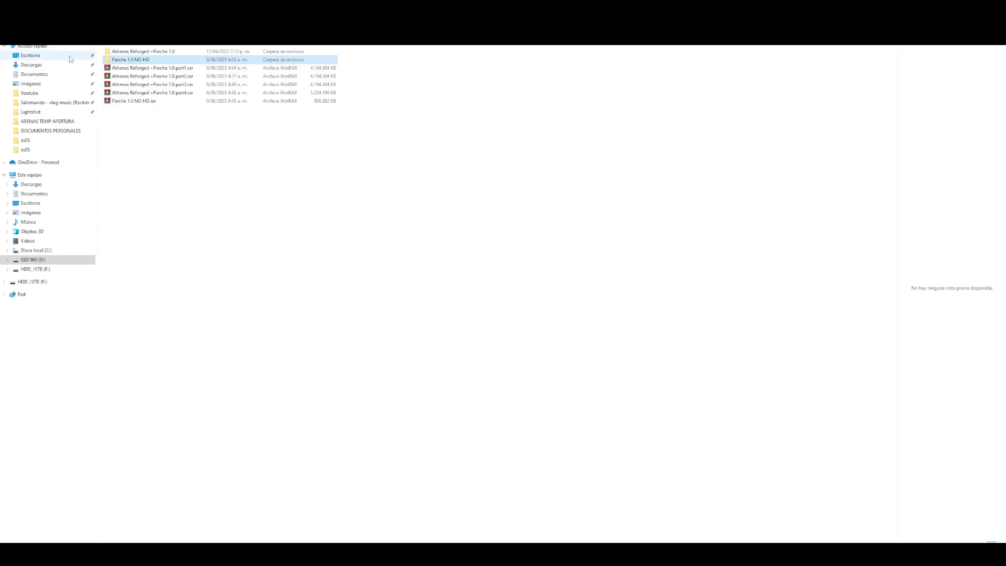
Open the Athenas Reforged +Parche 1.0 folder, examine the Cache entry in its Data folder, and return to the client root
{"action": "double_click", "coordinate": [148, 51]}
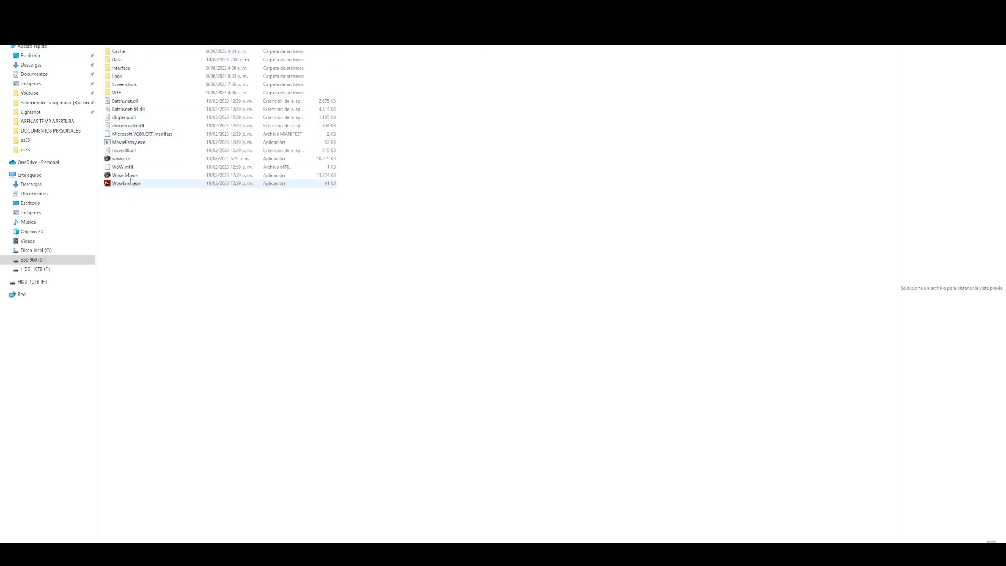
{"action": "left_click", "coordinate": [121, 60]}
{"action": "double_click", "coordinate": [120, 61]}
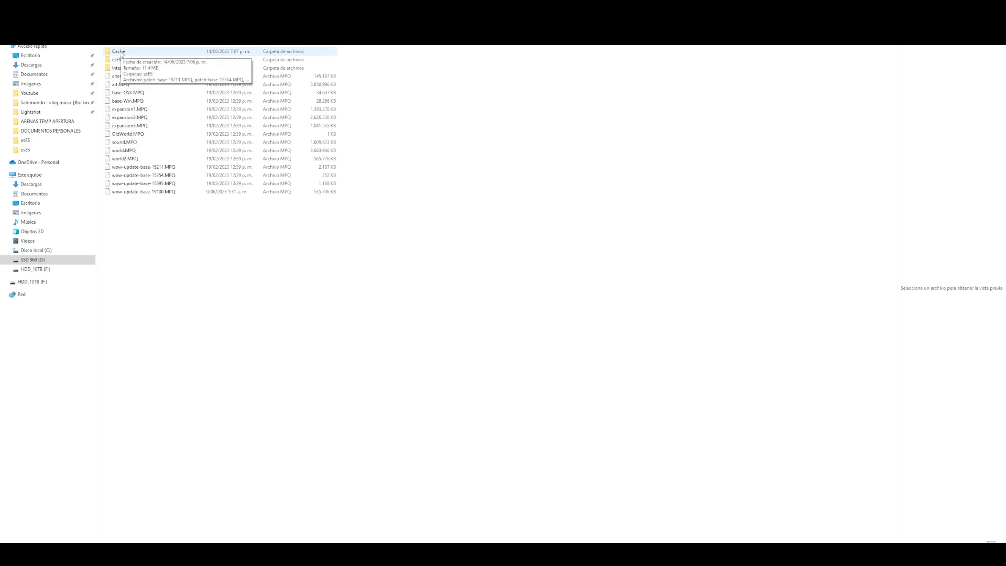
{"action": "left_click", "coordinate": [126, 54]}
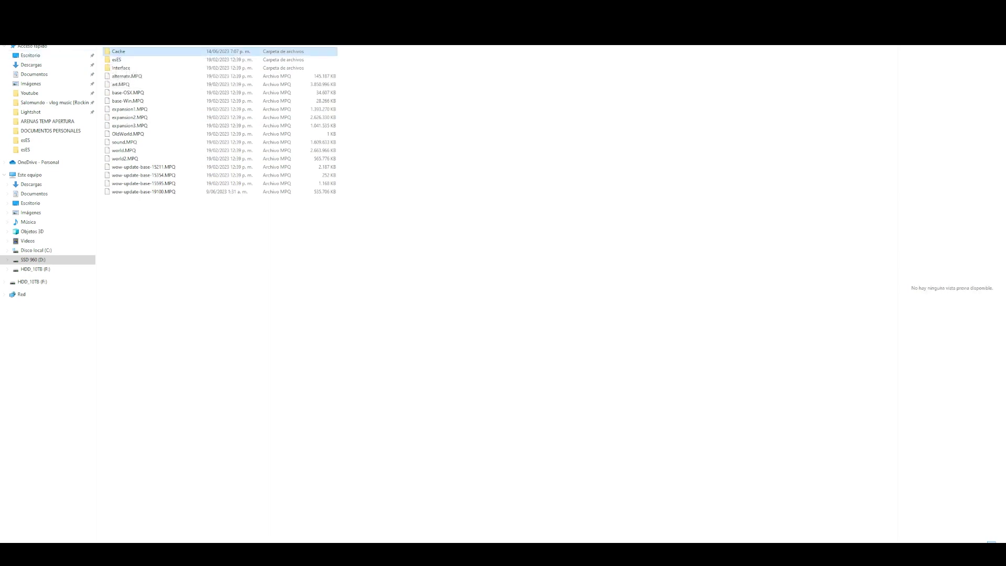
{"action": "key", "text": "BackSpace"}
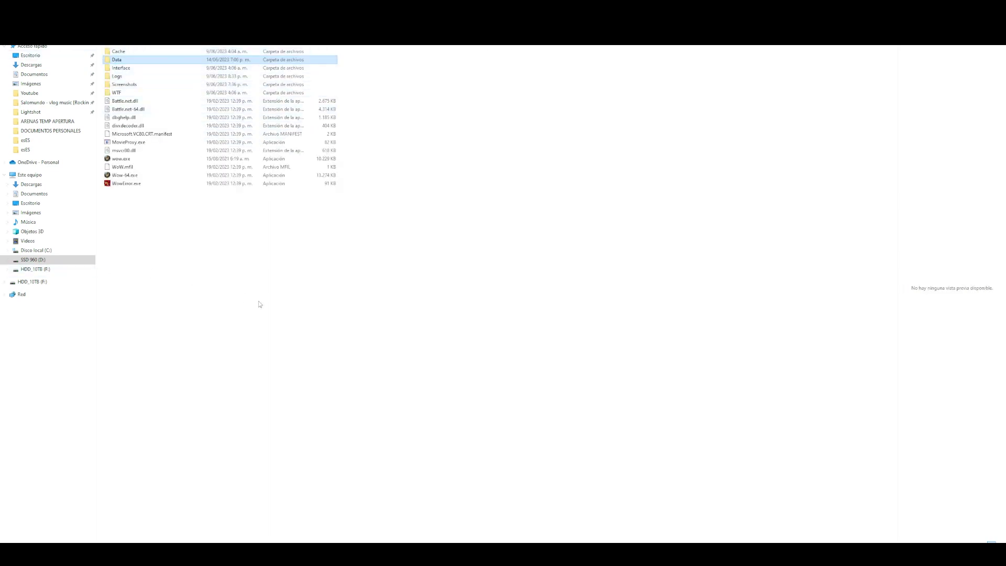